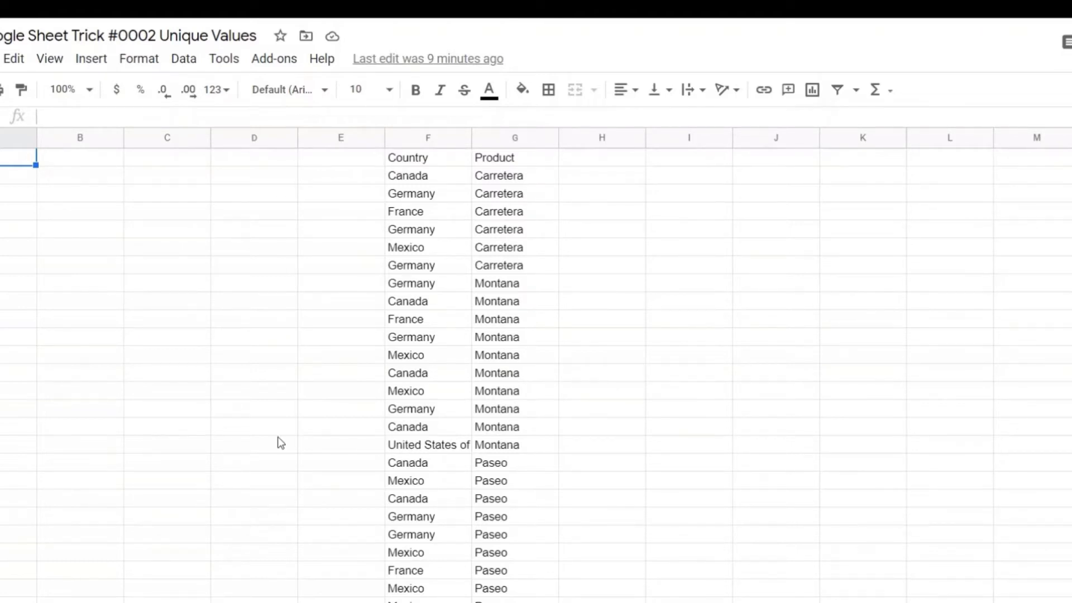
- Enter =UNIQUE(F2:F701) in cell B2 to list the distinct countries, leaving out the Country header
{"action": "left_click", "coordinate": [421, 163]}
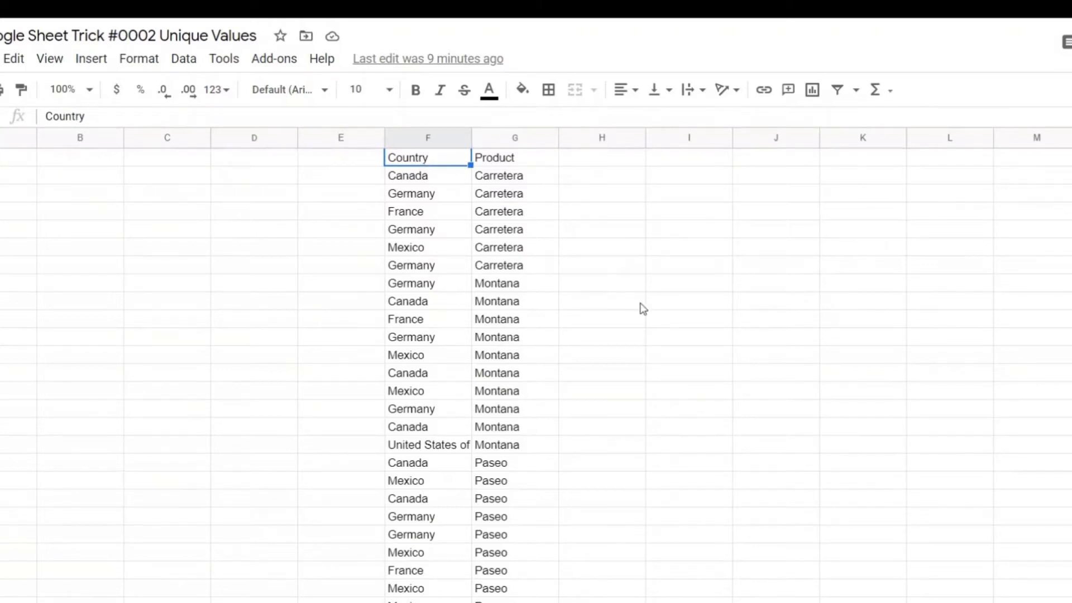
{"action": "left_click", "coordinate": [503, 163]}
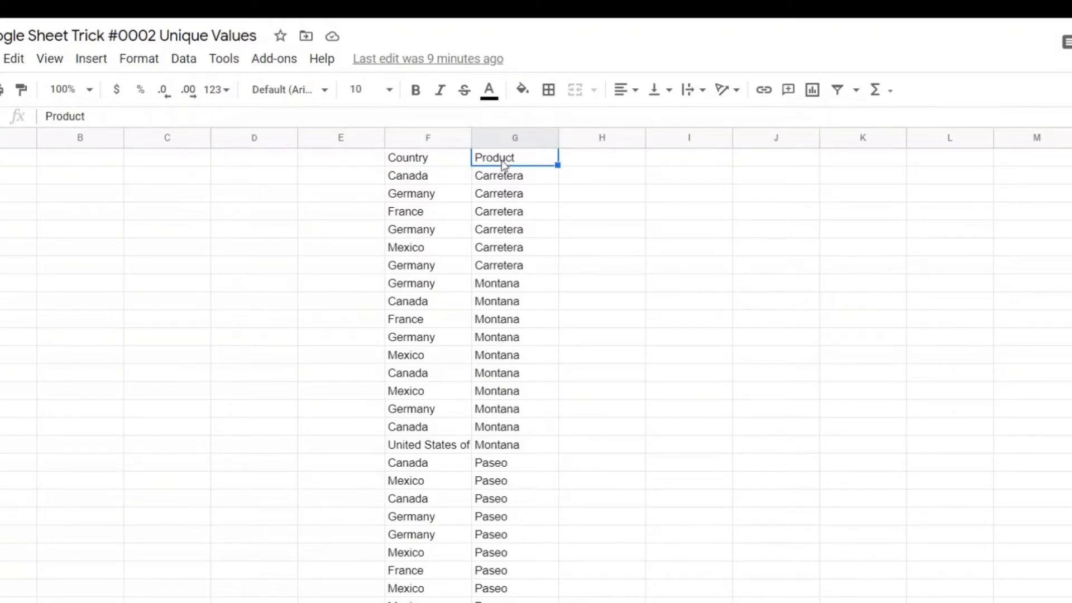
{"action": "left_click", "coordinate": [72, 179]}
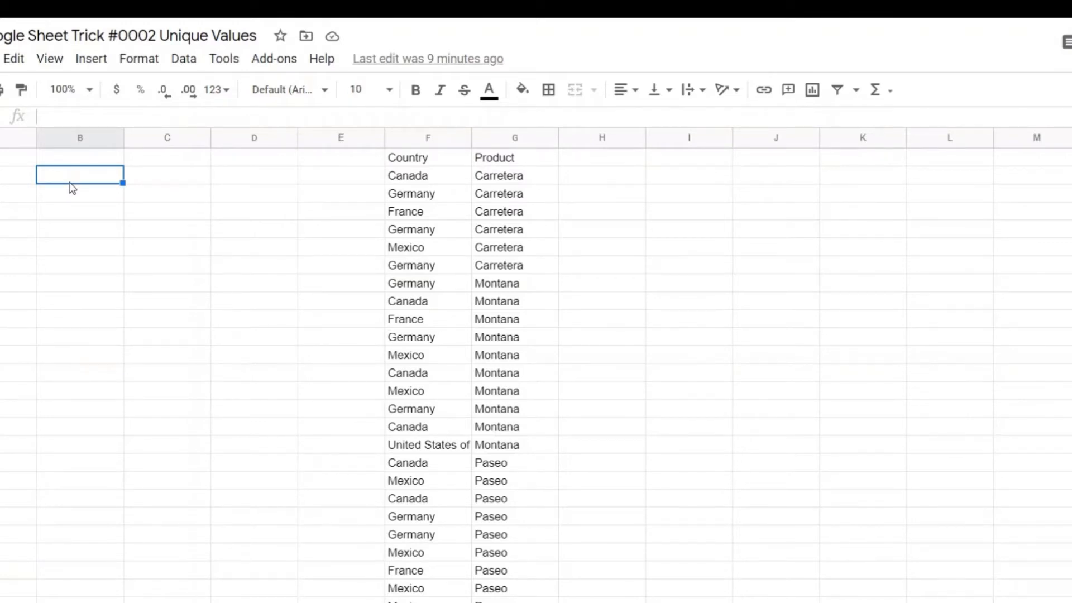
{"action": "type", "text": "="}
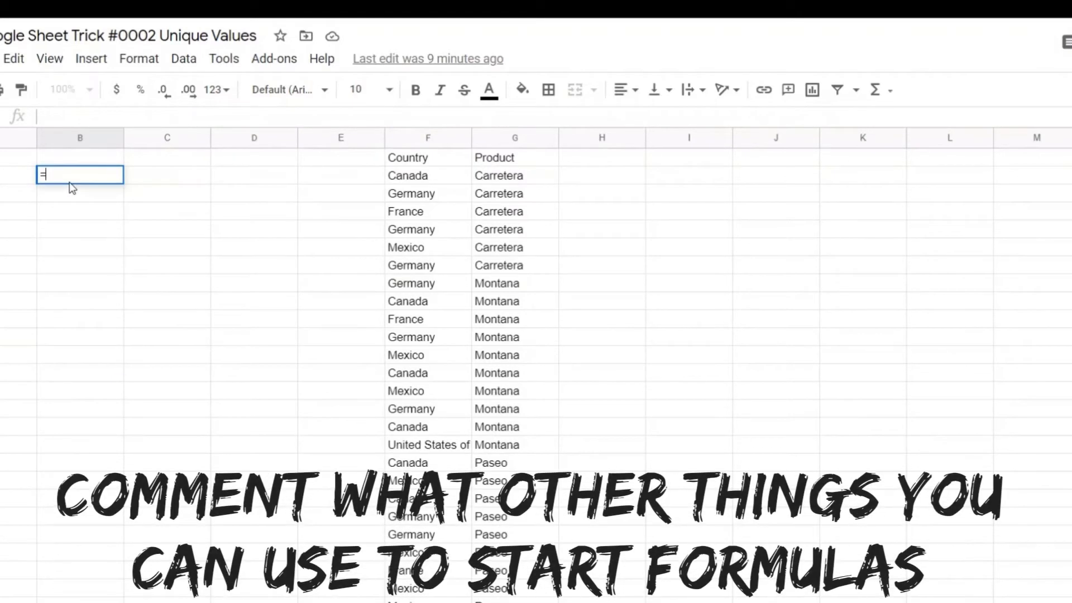
{"action": "type", "text": "uni"}
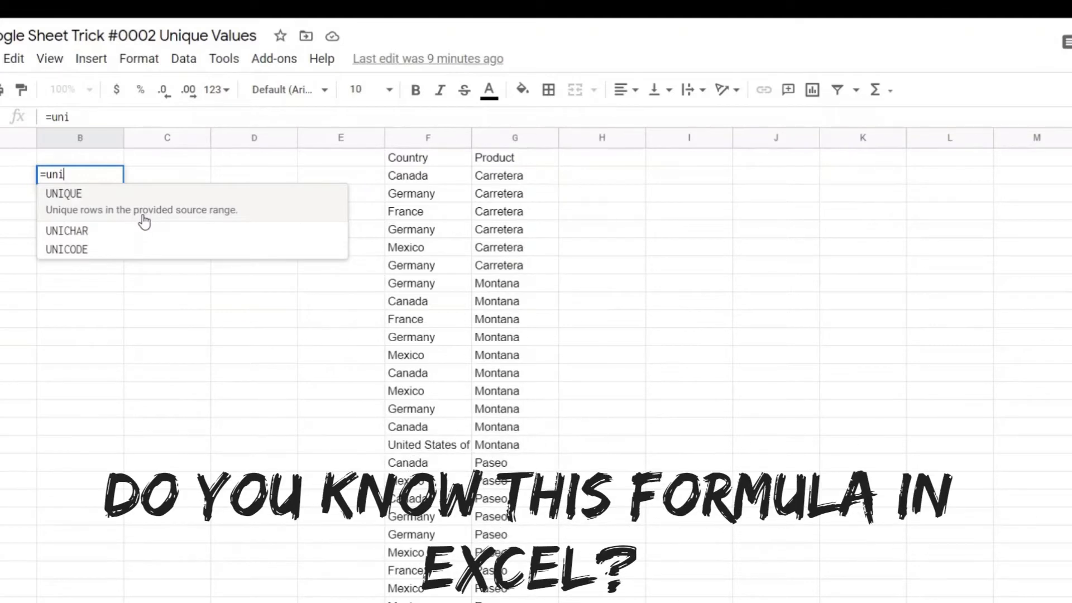
{"action": "left_click", "coordinate": [143, 219]}
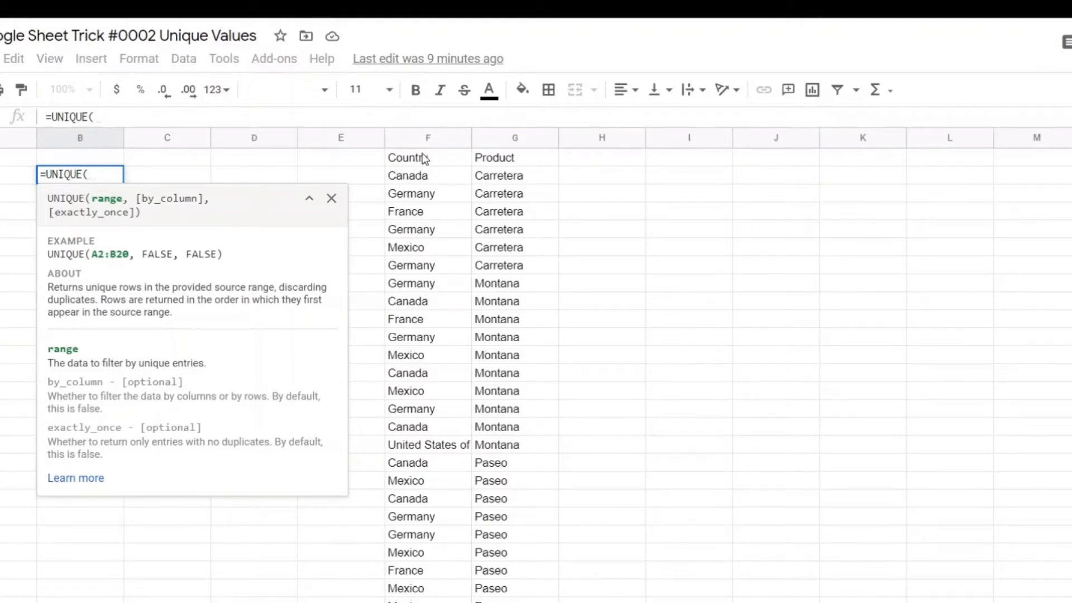
{"action": "left_click", "coordinate": [422, 179]}
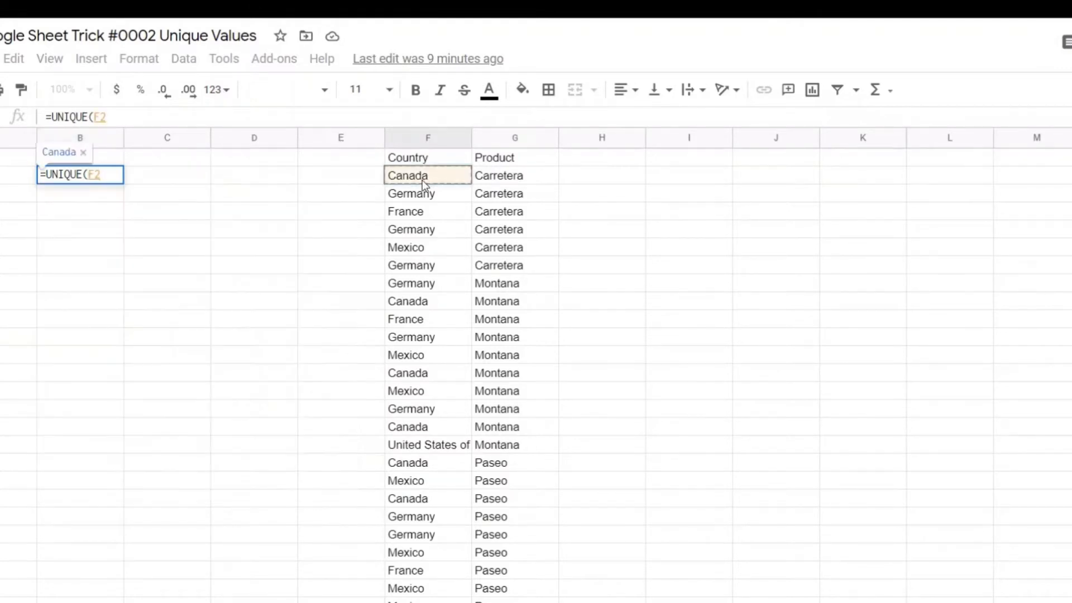
{"action": "key", "text": "ctrl+shift+Down"}
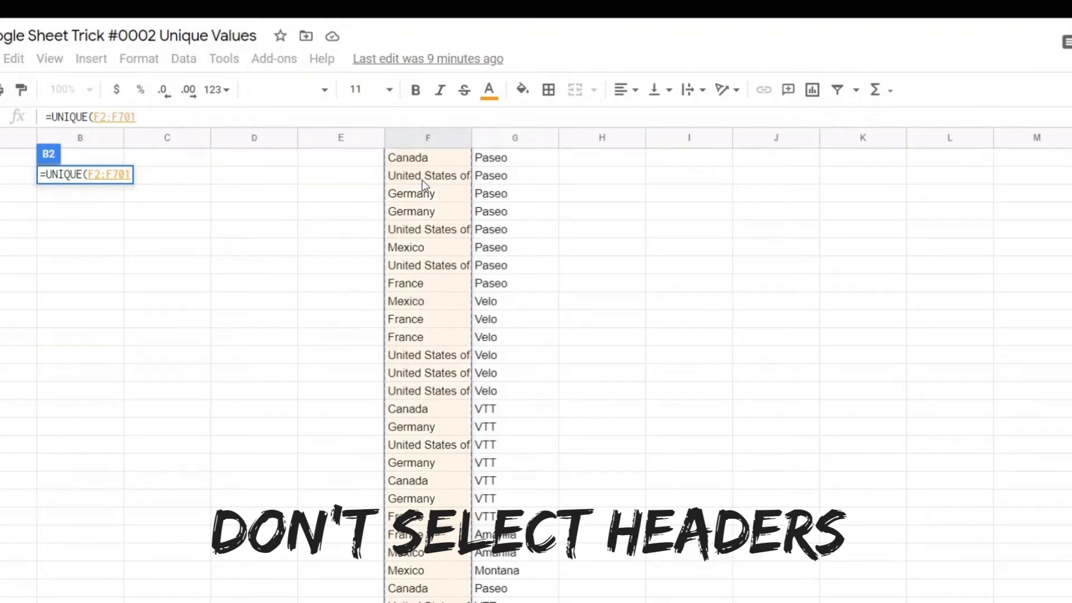
{"action": "type", "text": ")"}
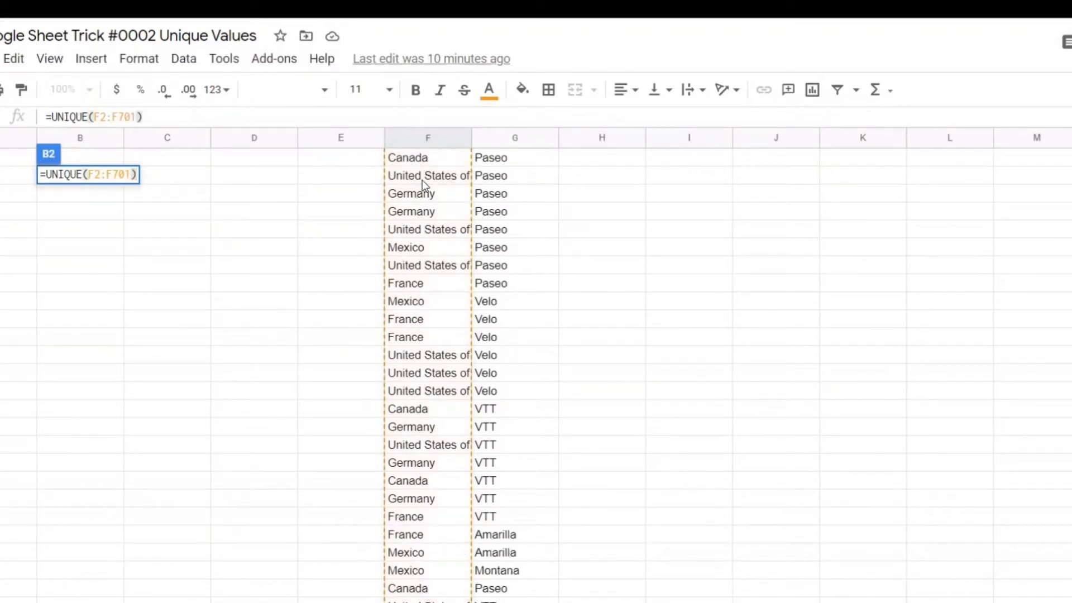
{"action": "key", "text": "BackSpace"}
{"action": "type", "text": ","}
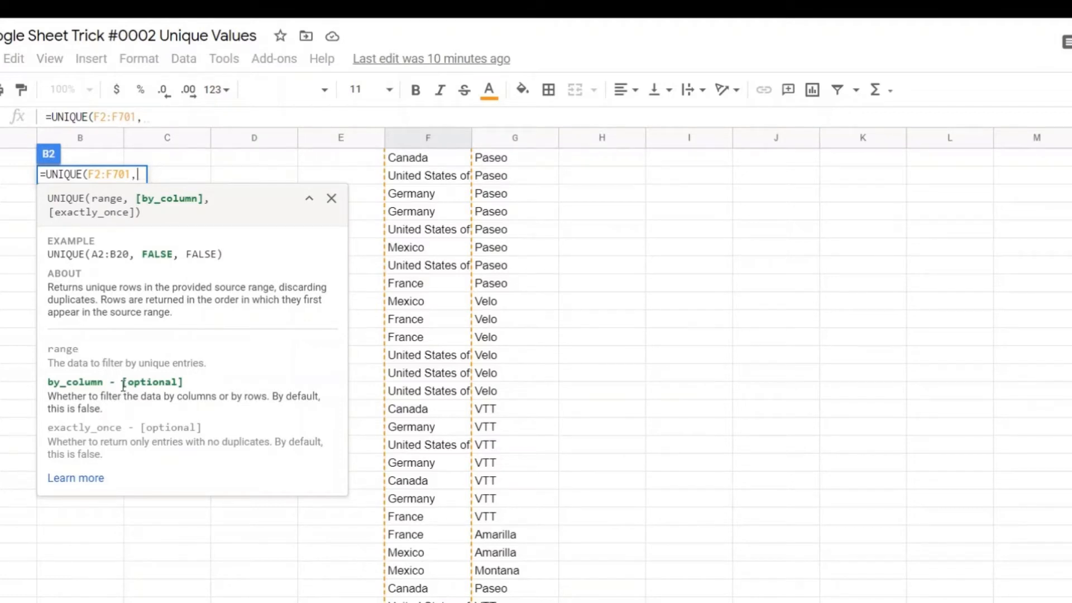
{"action": "key", "text": "BackSpace"}
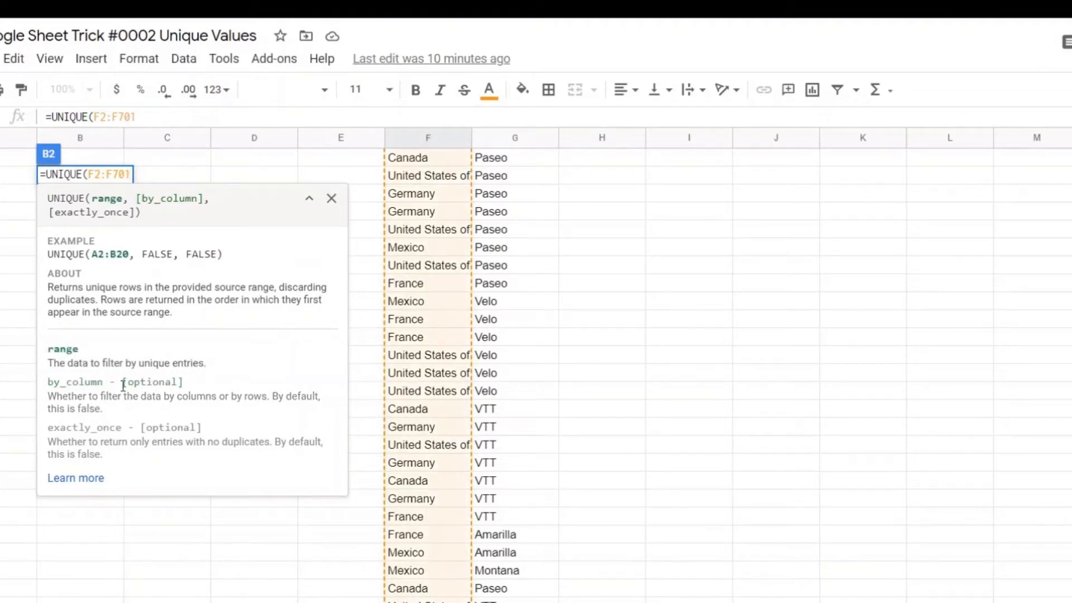
{"action": "key", "text": "Return"}
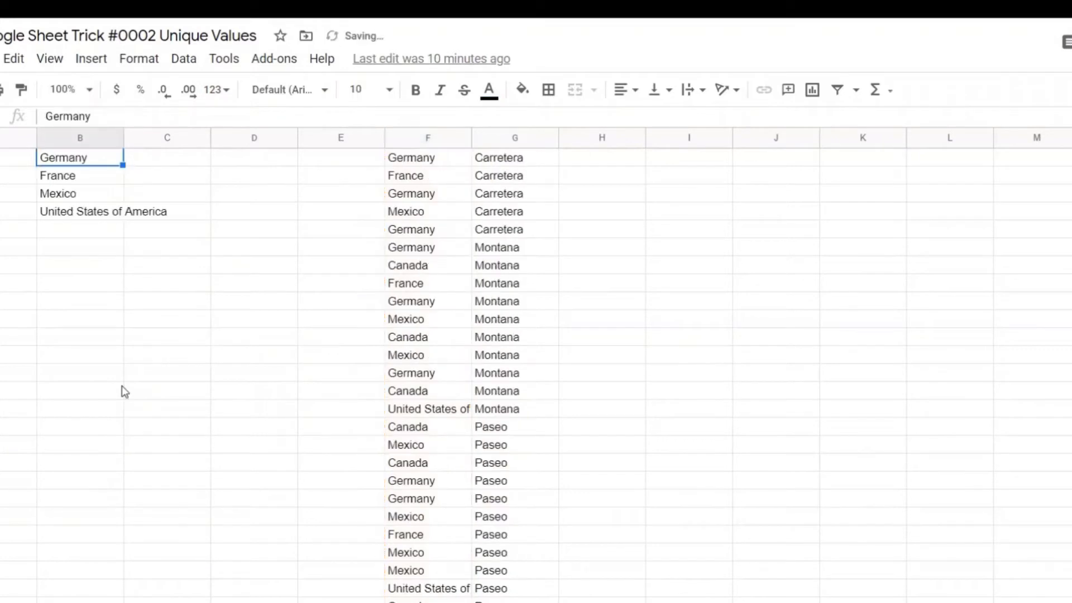
{"action": "key", "text": "Up"}
{"action": "key", "text": "Up"}
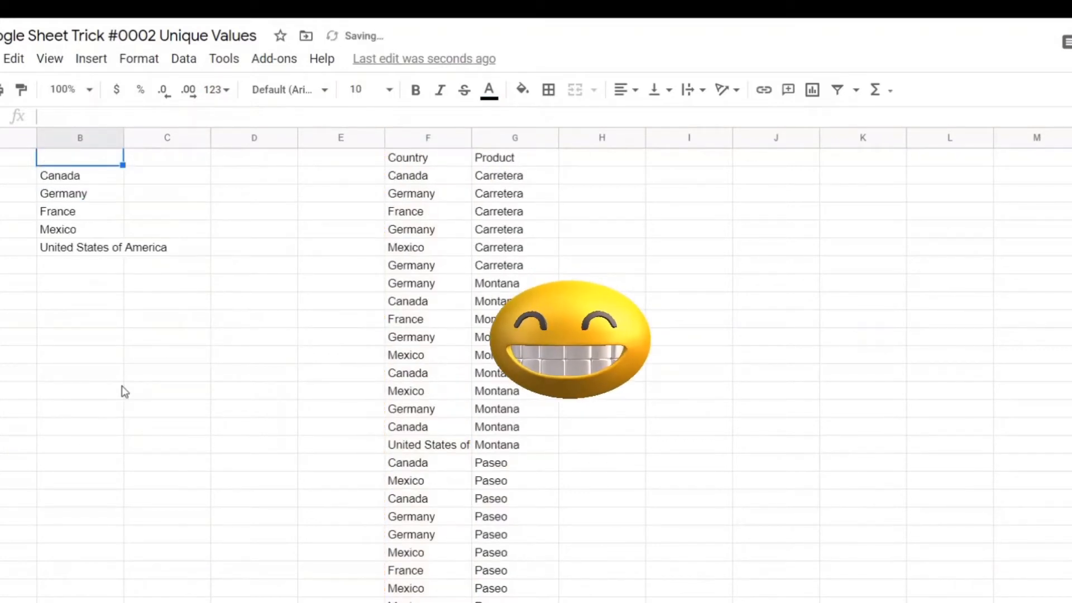
{"action": "key", "text": "Down"}
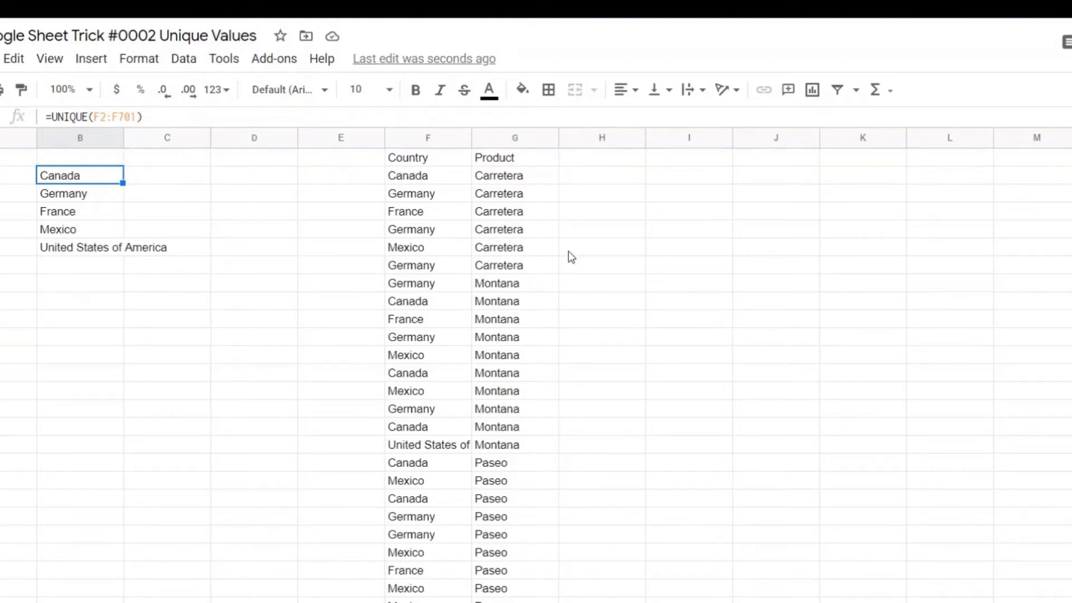
- Enter the labels "Summary Data" in cell H6 and "Data Validation" in cell I6
{"action": "left_click", "coordinate": [643, 250]}
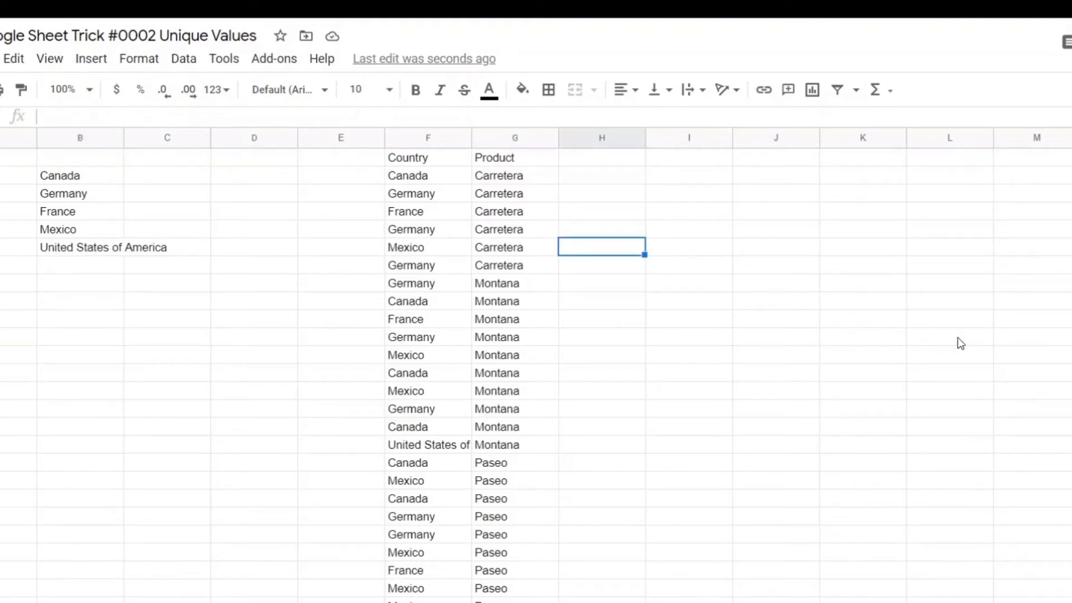
{"action": "type", "text": "Summary Data"}
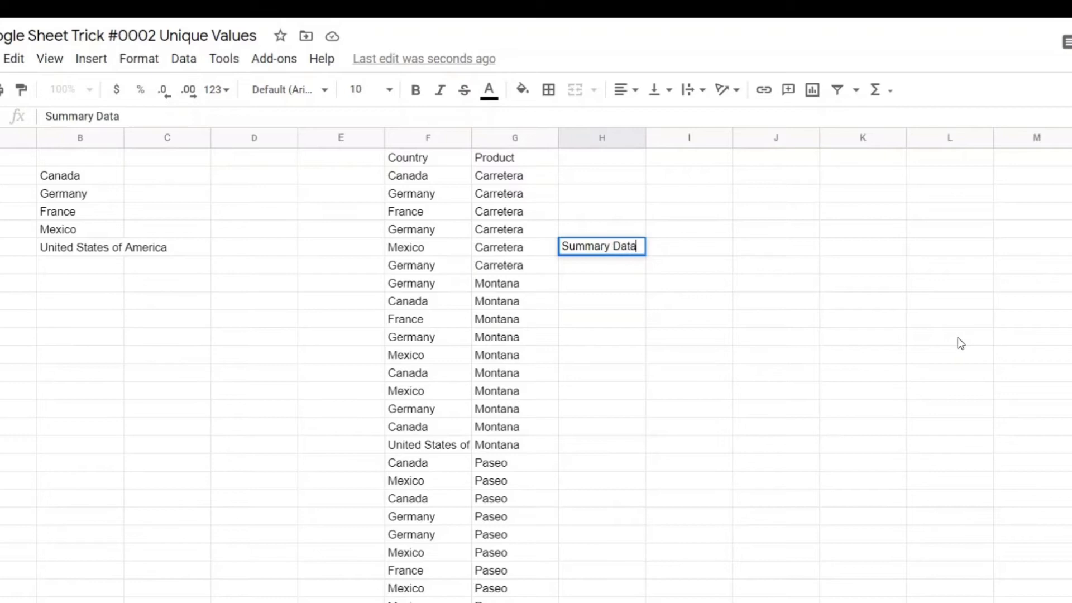
{"action": "key", "text": "Tab"}
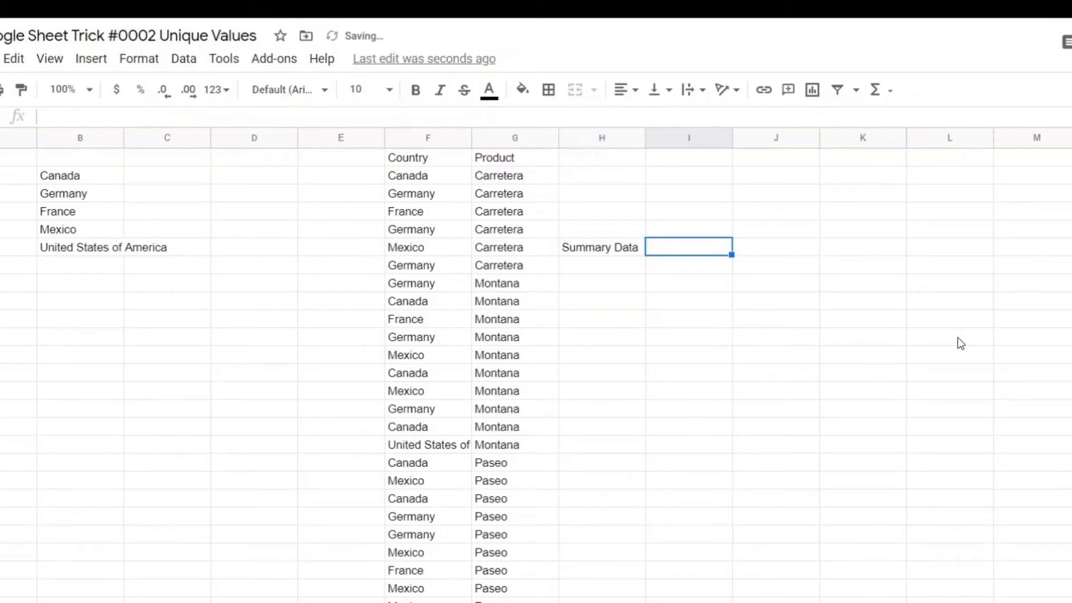
{"action": "type", "text": "Data Validat"}
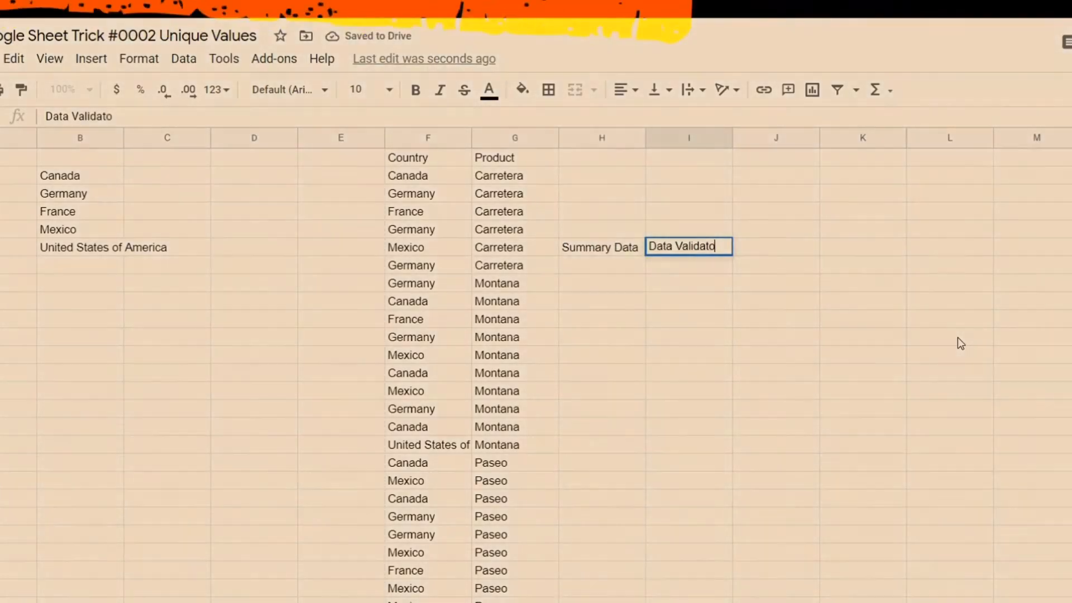
{"action": "type", "text": "ion"}
{"action": "key", "text": "Return"}
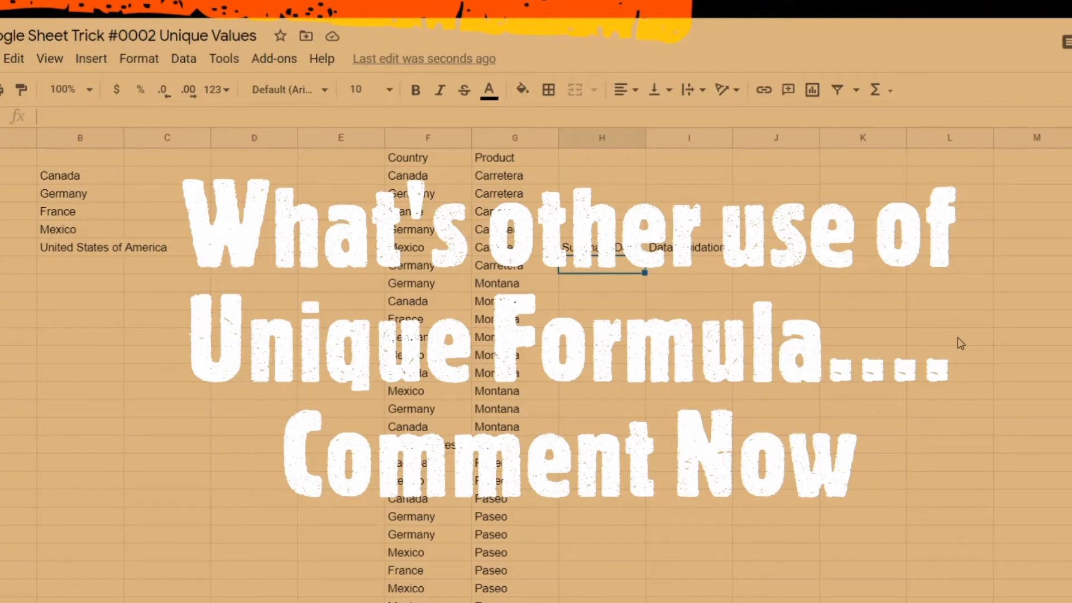
- Delete the two labels in cells H6 and I6
{"action": "key", "text": "Up"}
{"action": "key", "text": "shift+Right"}
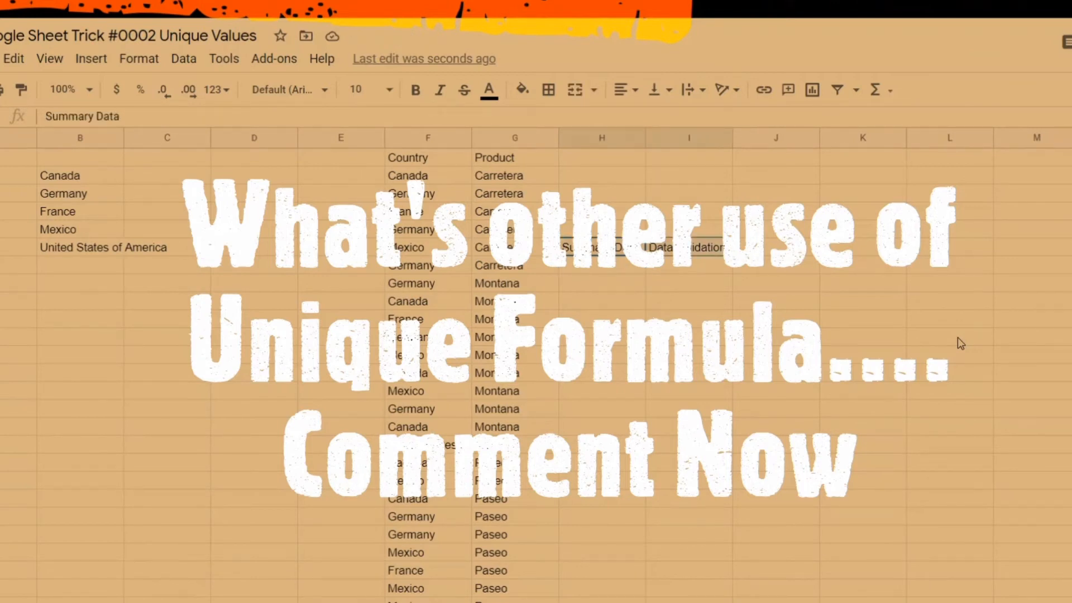
{"action": "key", "text": "Delete"}
- Clear the whole unique country list in B2:B6, including its formula
{"action": "key", "text": "Left"}
{"action": "key", "text": "Left"}
{"action": "key", "text": "Left"}
{"action": "key", "text": "Left"}
{"action": "key", "text": "Left"}
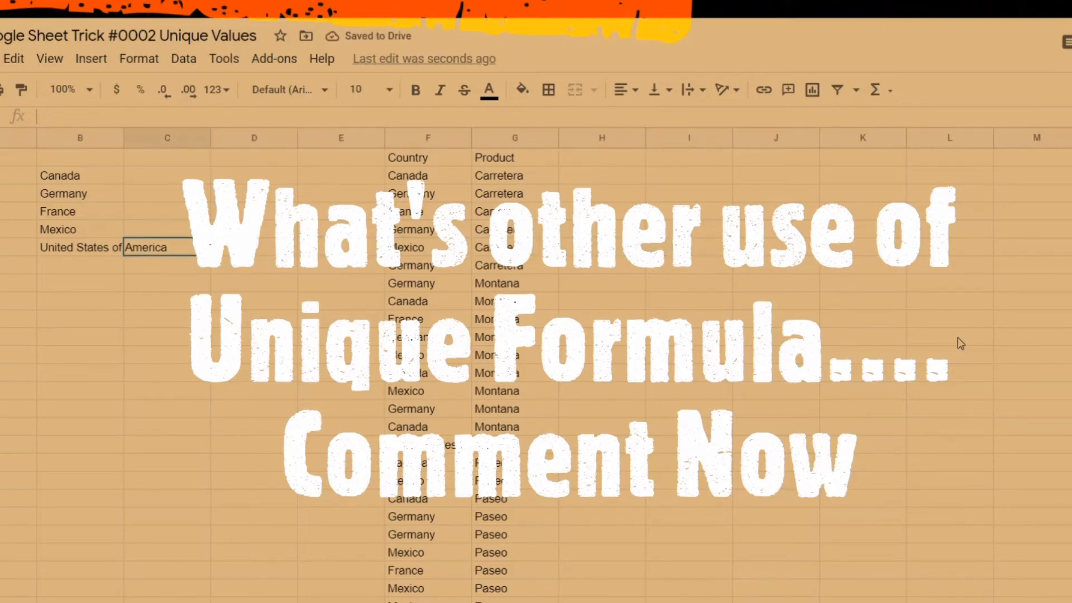
{"action": "key", "text": "Up"}
{"action": "key", "text": "Left"}
{"action": "key", "text": "ctrl+a"}
{"action": "key", "text": "Delete"}
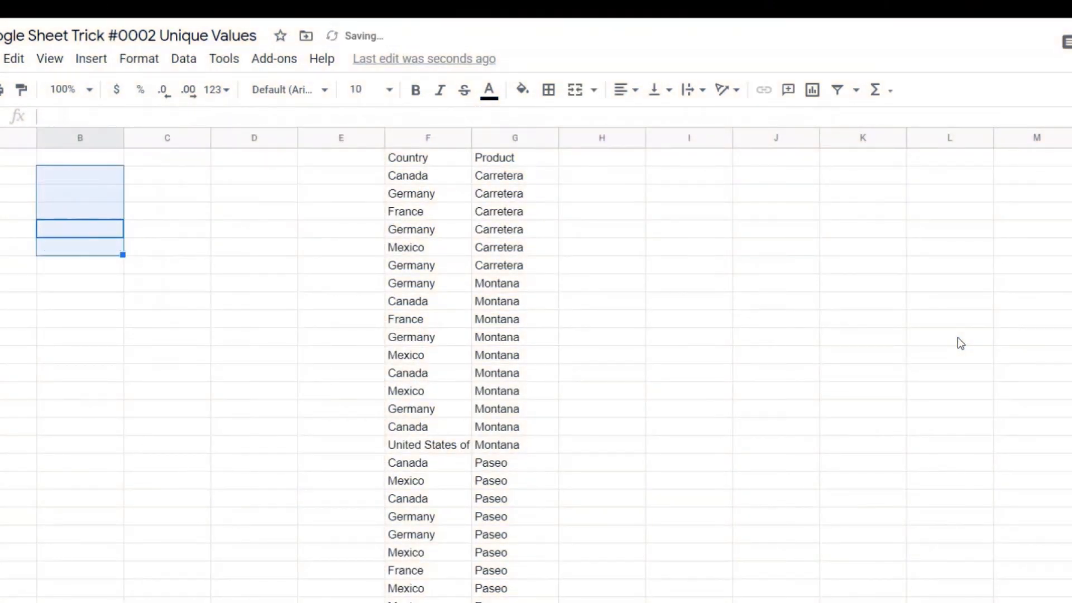
- Enter the text "data sample" in cell C2
{"action": "key", "text": "Right"}
{"action": "key", "text": "Up"}
{"action": "key", "text": "Up"}
{"action": "key", "text": "Up"}
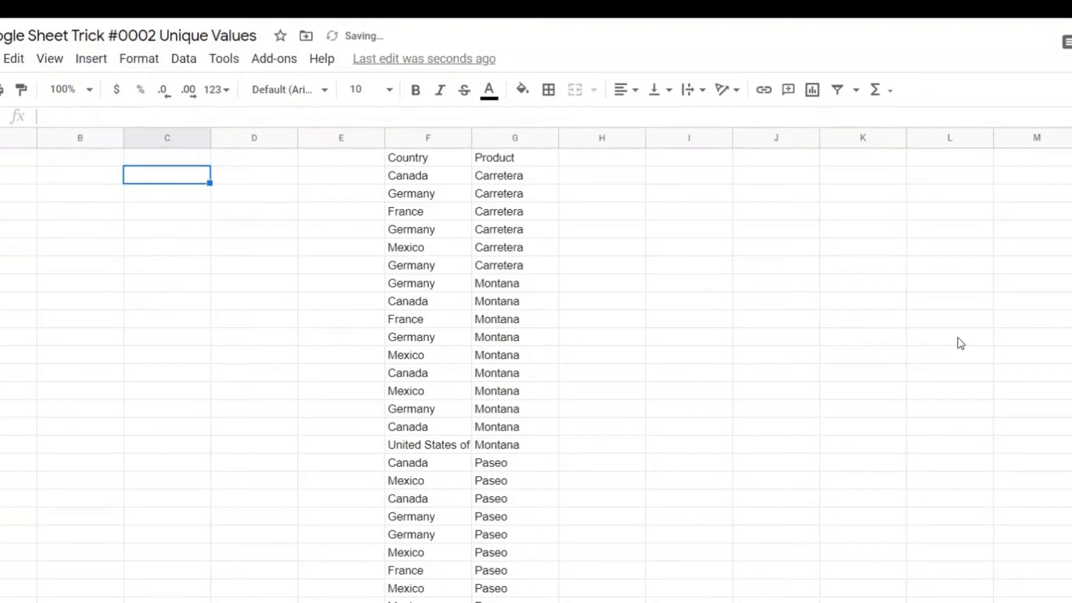
{"action": "type", "text": "da"}
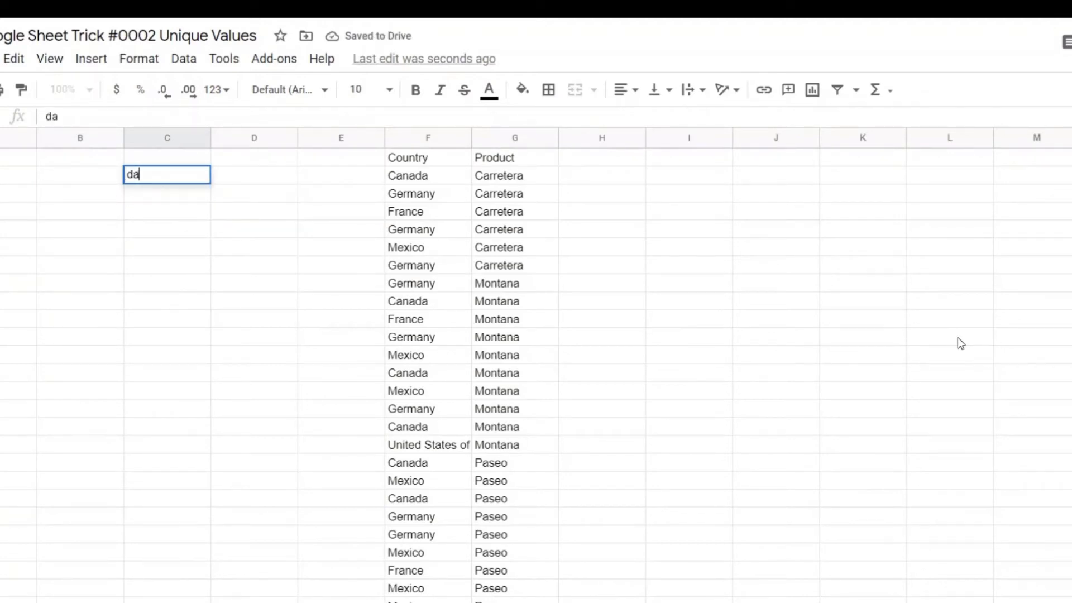
{"action": "type", "text": "ta sample"}
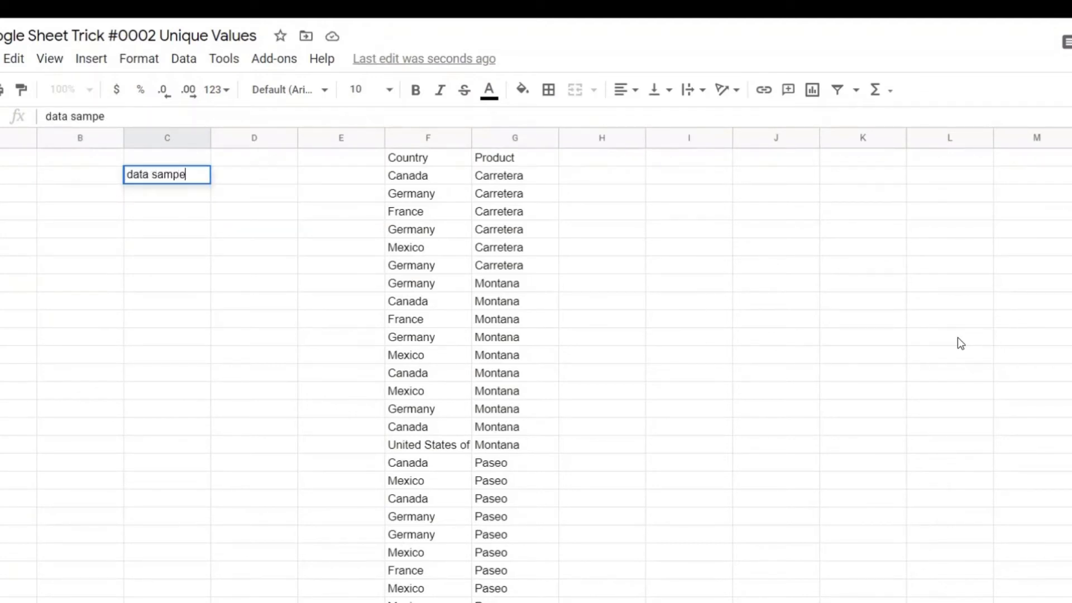
{"action": "key", "text": "Return"}
{"action": "key", "text": "Up"}
- Enter =UNIQUE(F2:G701) in cell B2 to list the distinct country and product combinations
{"action": "key", "text": "Left"}
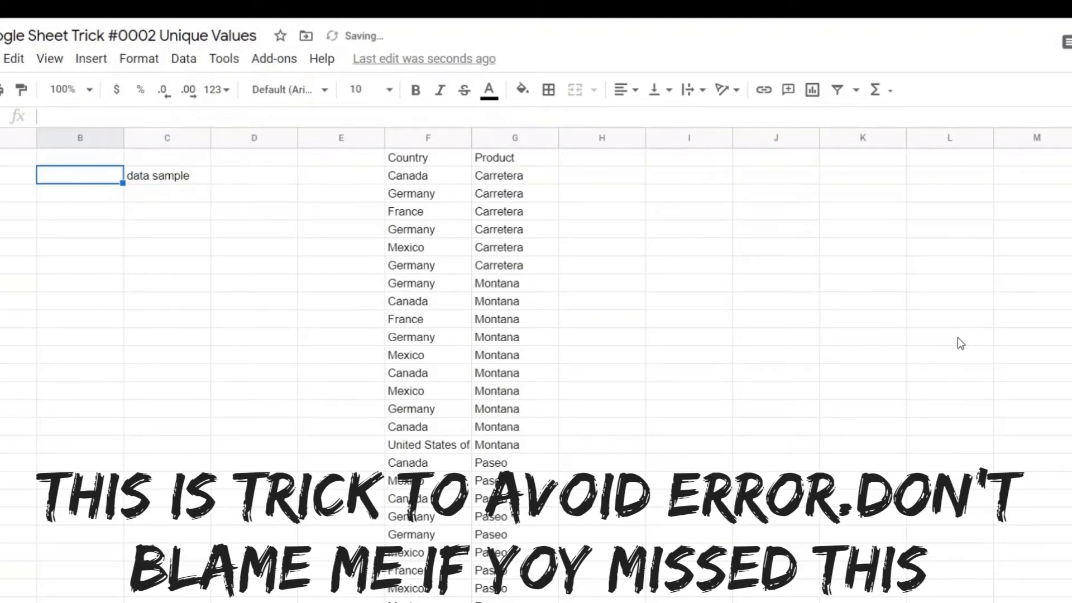
{"action": "type", "text": "=uni"}
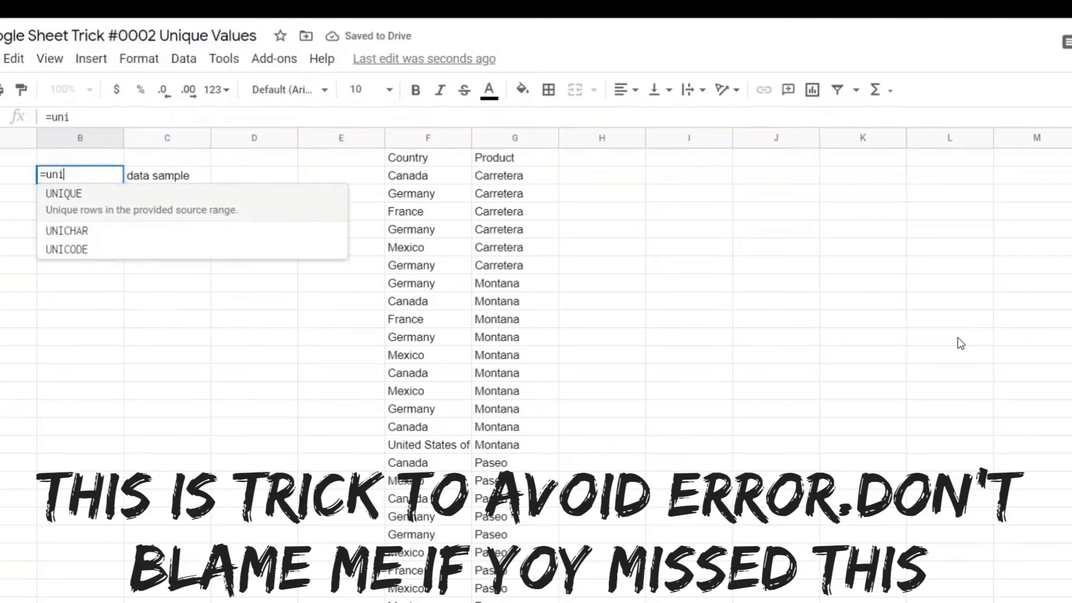
{"action": "key", "text": "Tab"}
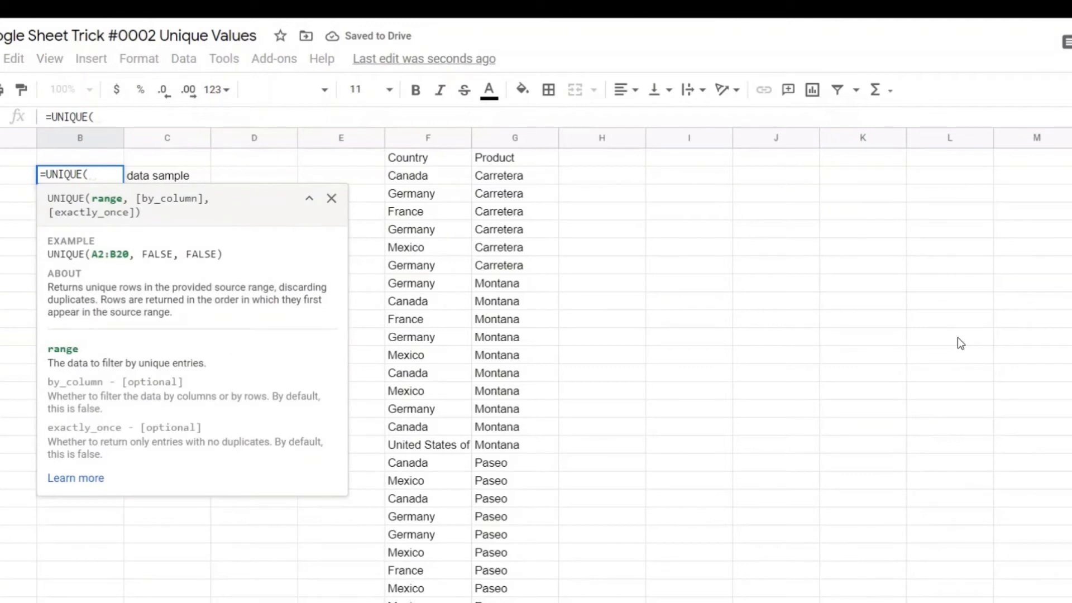
{"action": "key", "text": "Right"}
{"action": "key", "text": "Right"}
{"action": "key", "text": "Right"}
{"action": "key", "text": "Right"}
{"action": "key", "text": "shift+Right"}
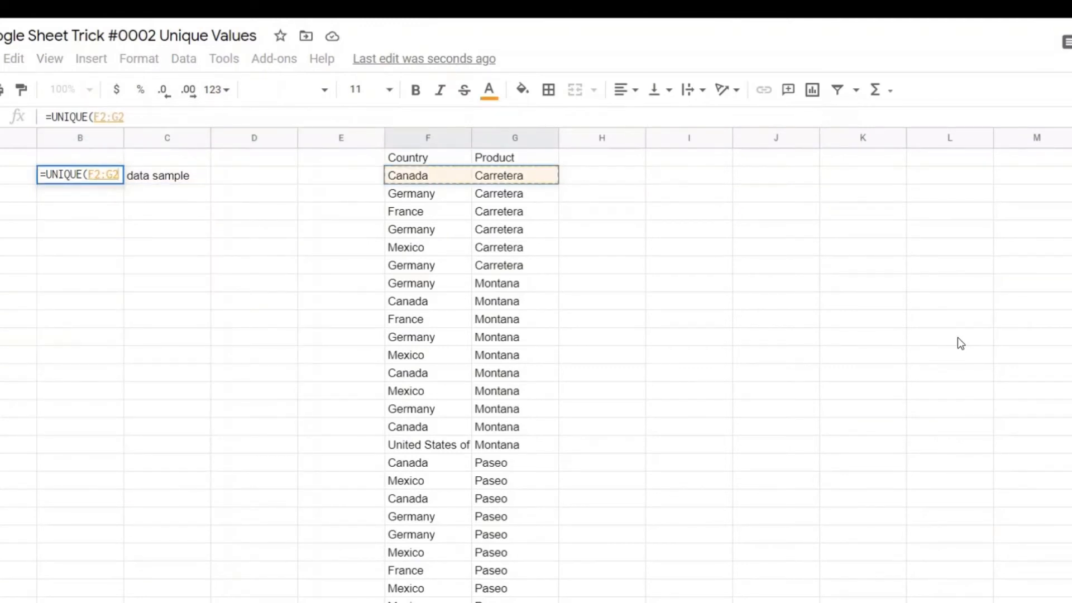
{"action": "key", "text": "ctrl+shift+Down"}
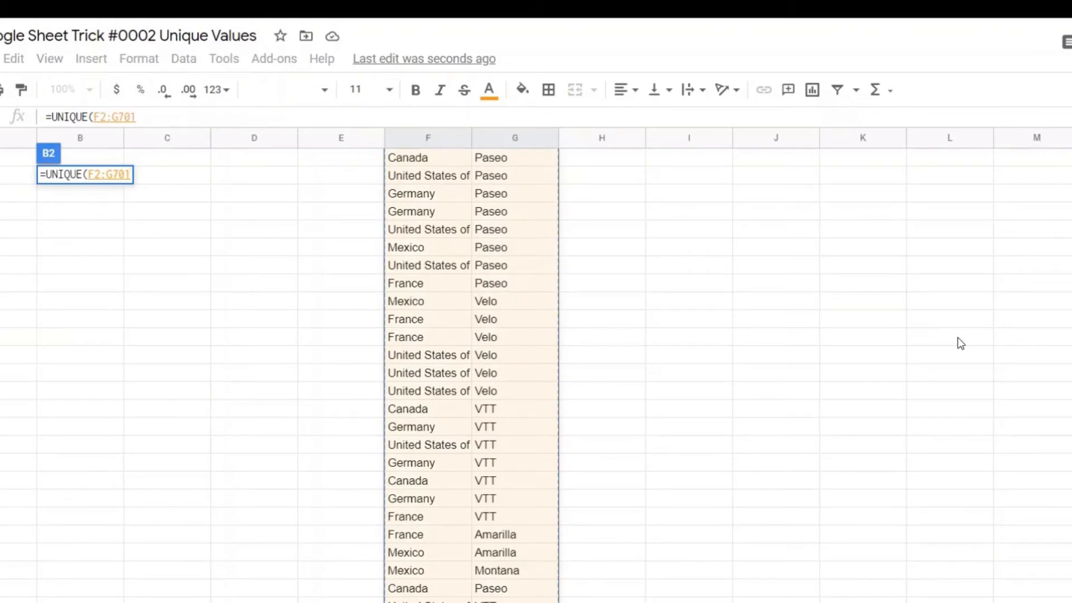
{"action": "key", "text": "Return"}
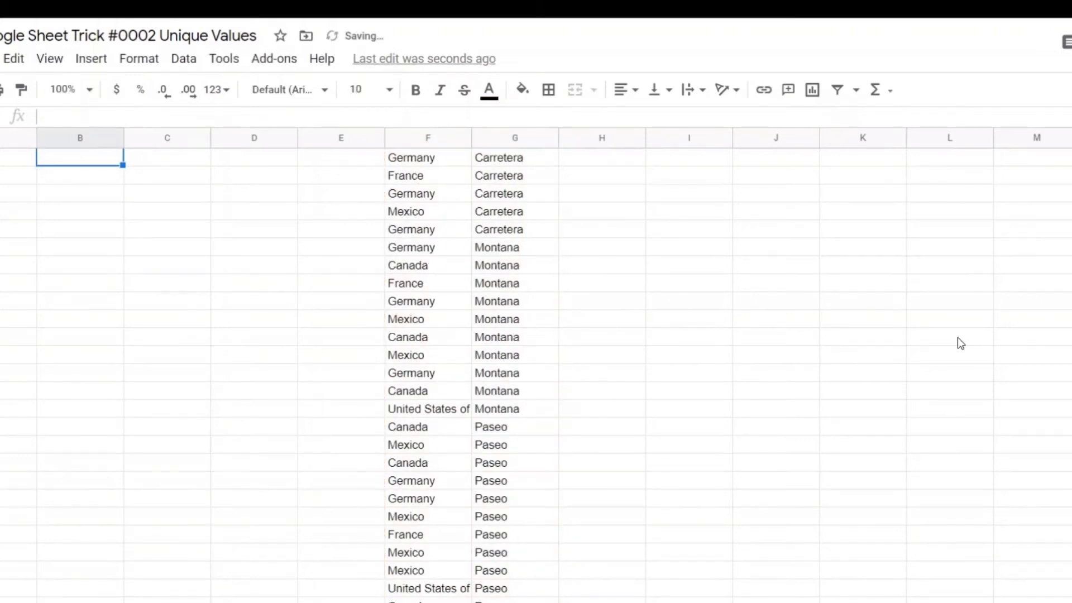
- Inspect the formula result in cell B2 and the neighbouring content of cell C2
{"action": "key", "text": "Up"}
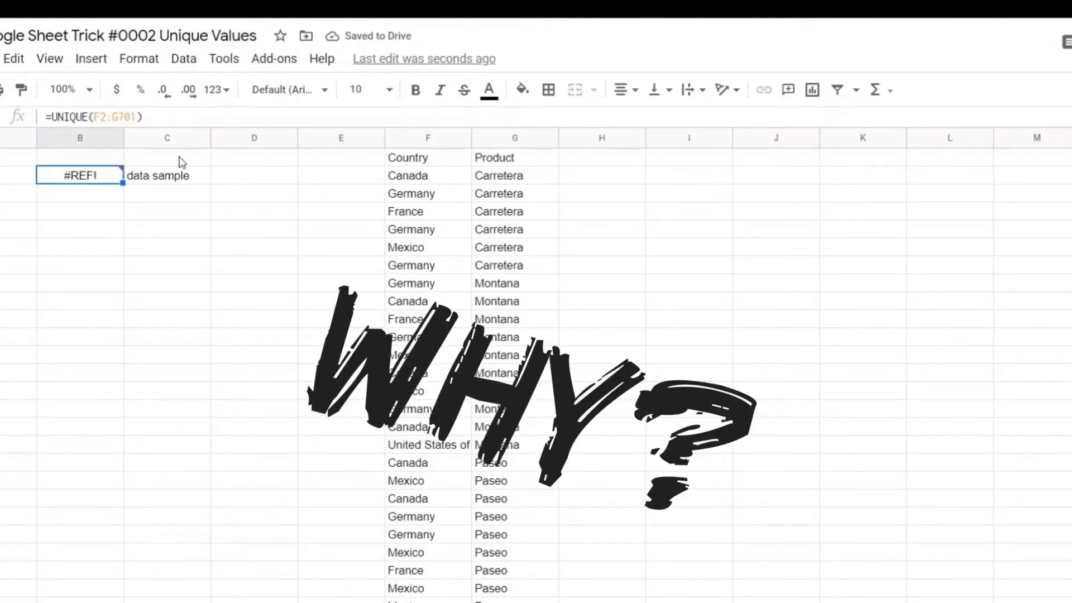
{"action": "mouse_move", "coordinate": [101, 184]}
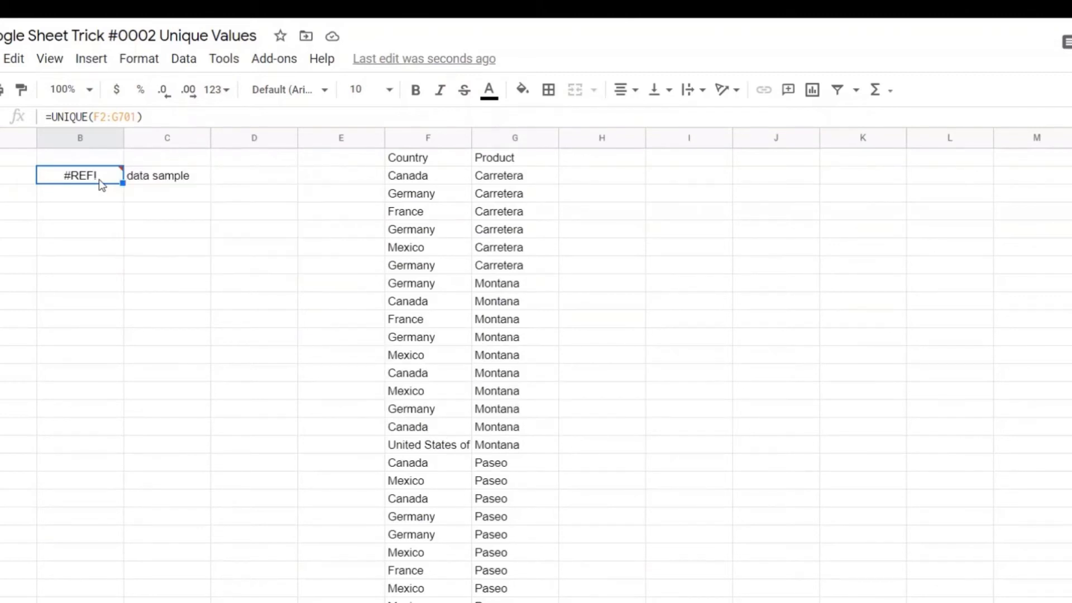
{"action": "key", "text": "Right"}
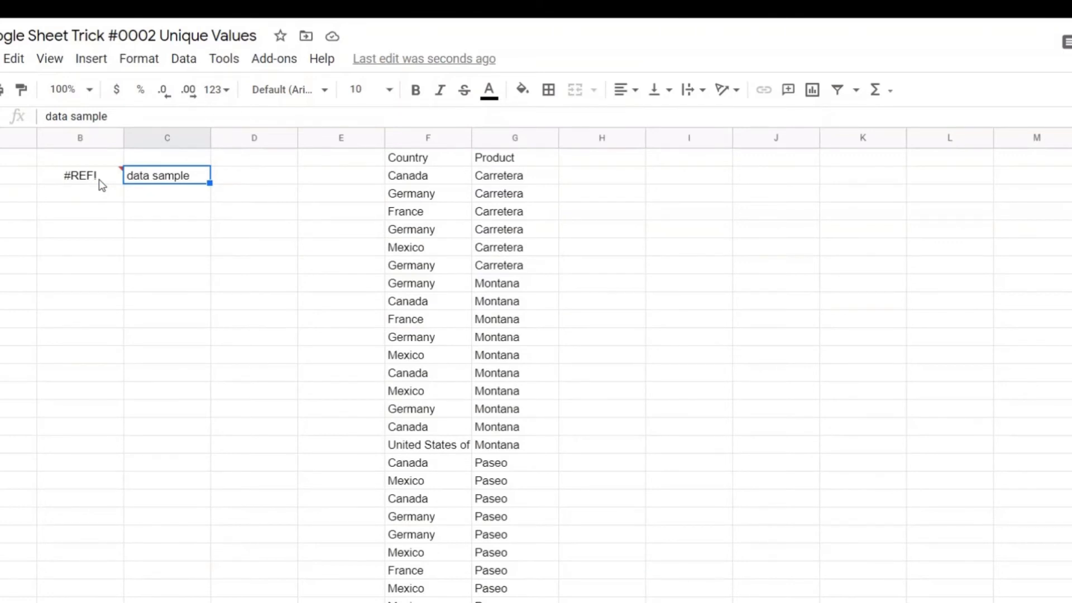
{"action": "left_click", "coordinate": [102, 184]}
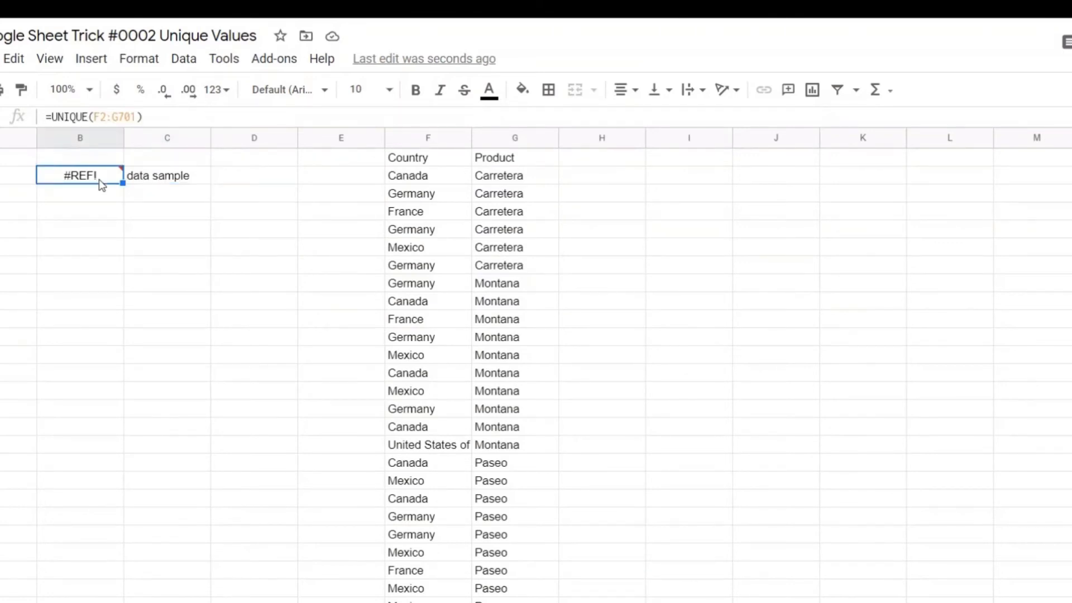
{"action": "left_click", "coordinate": [136, 117]}
{"action": "left_click_drag", "start_coordinate": [110, 119], "coordinate": [89, 118]}
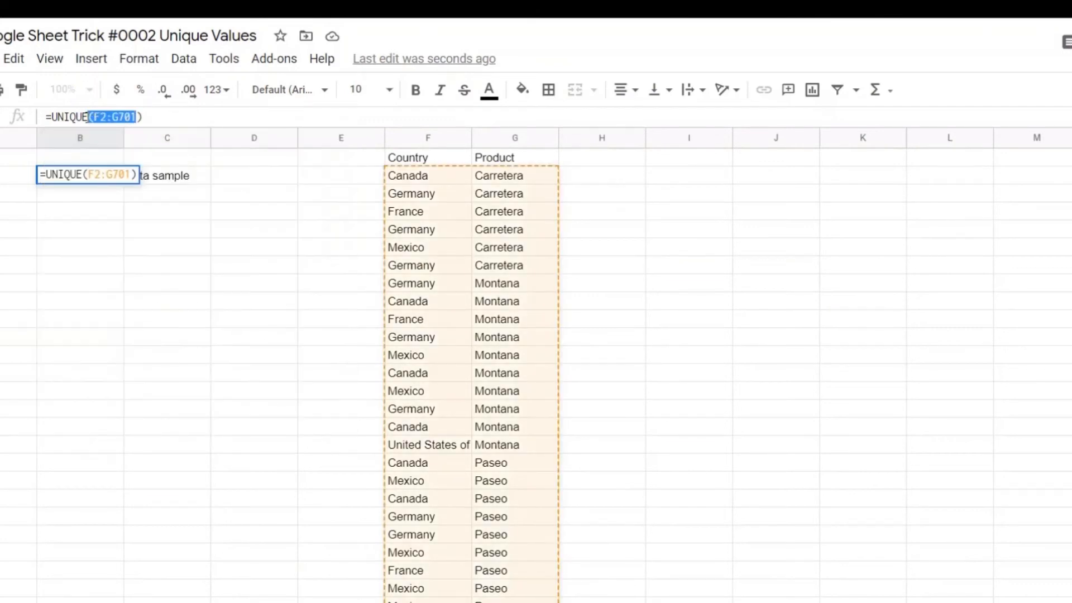
{"action": "key", "text": "Escape"}
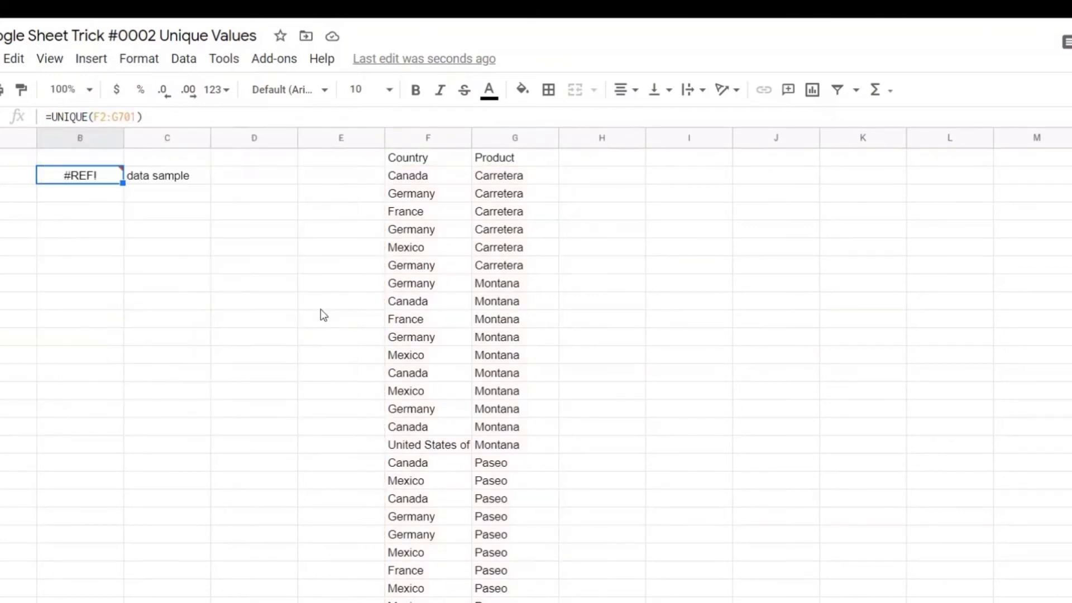
- Clear the text from cell C2 so the UNIQUE formula in B2 has room to expand
{"action": "key", "text": "Right"}
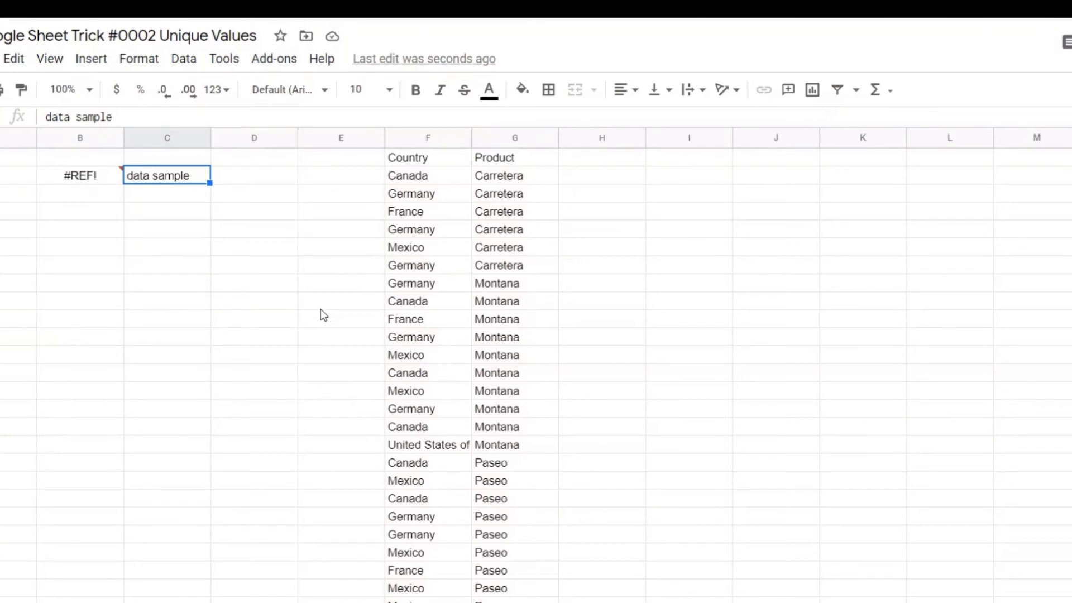
{"action": "key", "text": "Delete"}
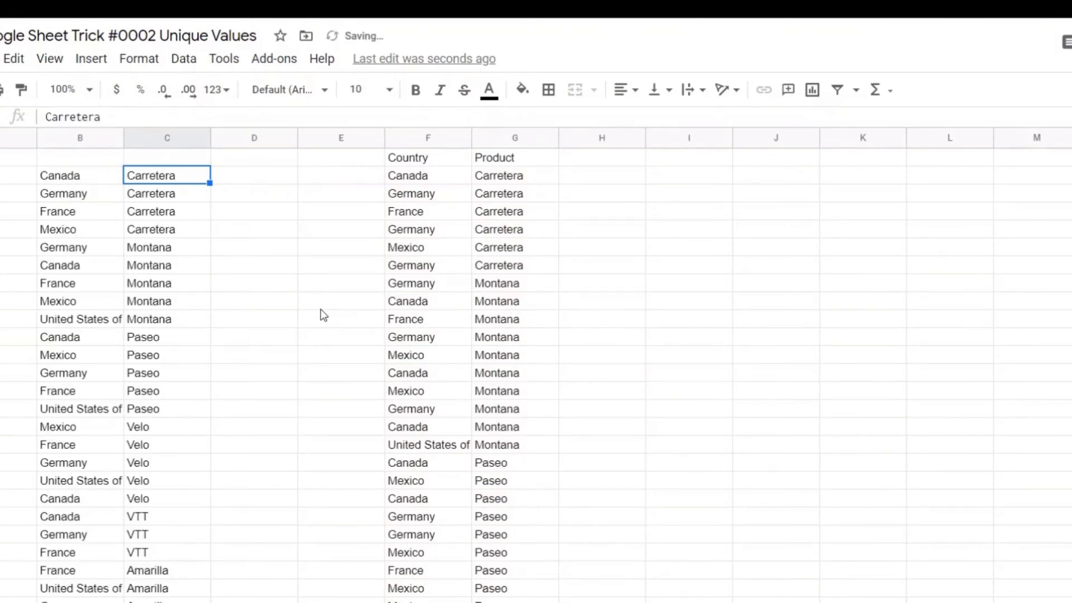
- Examine the unique country and product combinations in columns B and C, comparing individual rows with the formula cell B2
{"action": "key", "text": "Left"}
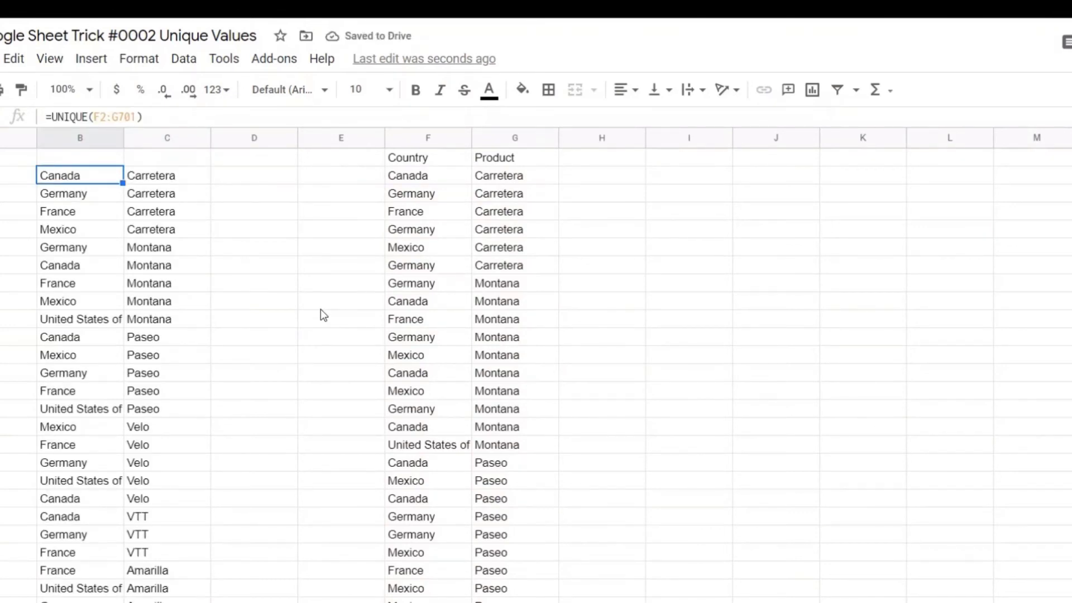
{"action": "key", "text": "shift+Right"}
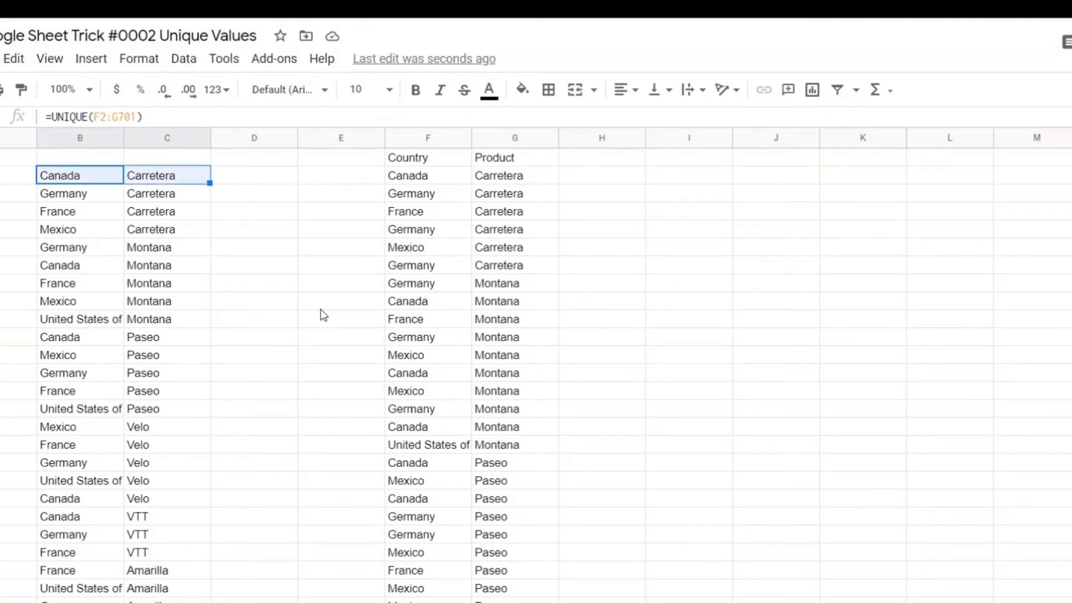
{"action": "key", "text": "ctrl+Down"}
{"action": "key", "text": "ctrl+Up"}
{"action": "key", "text": "Down"}
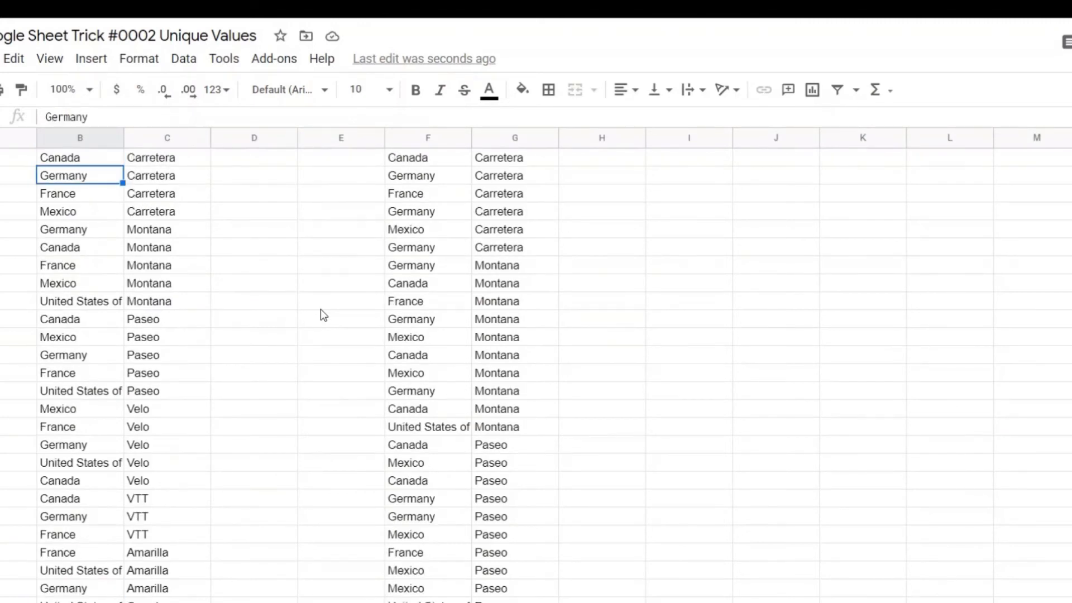
{"action": "key", "text": "Up"}
{"action": "key", "text": "Up"}
{"action": "key", "text": "Down"}
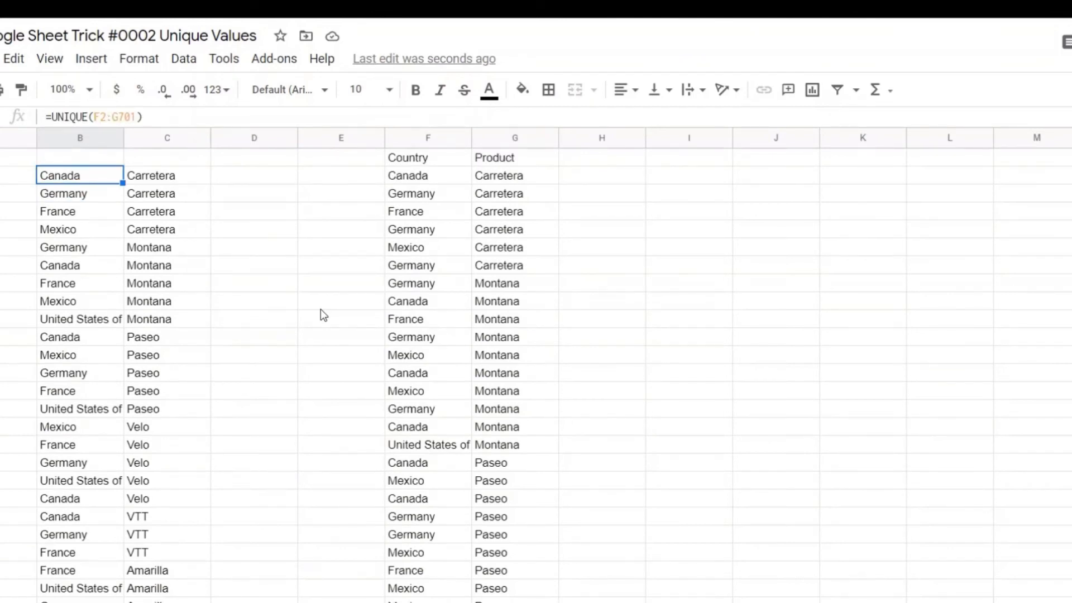
{"action": "key", "text": "shift+Right"}
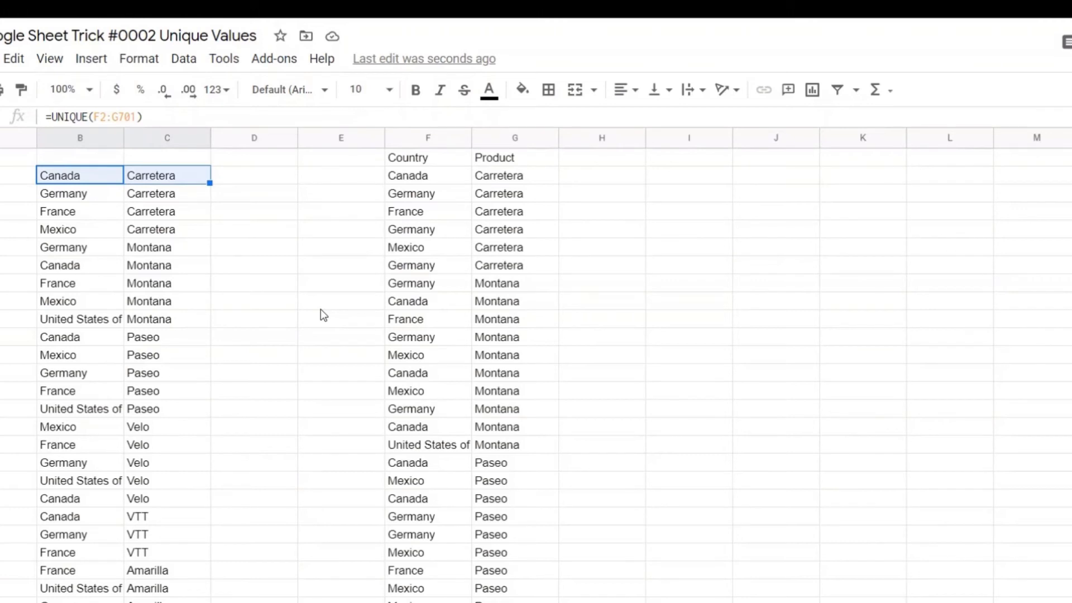
{"action": "key", "text": "Down"}
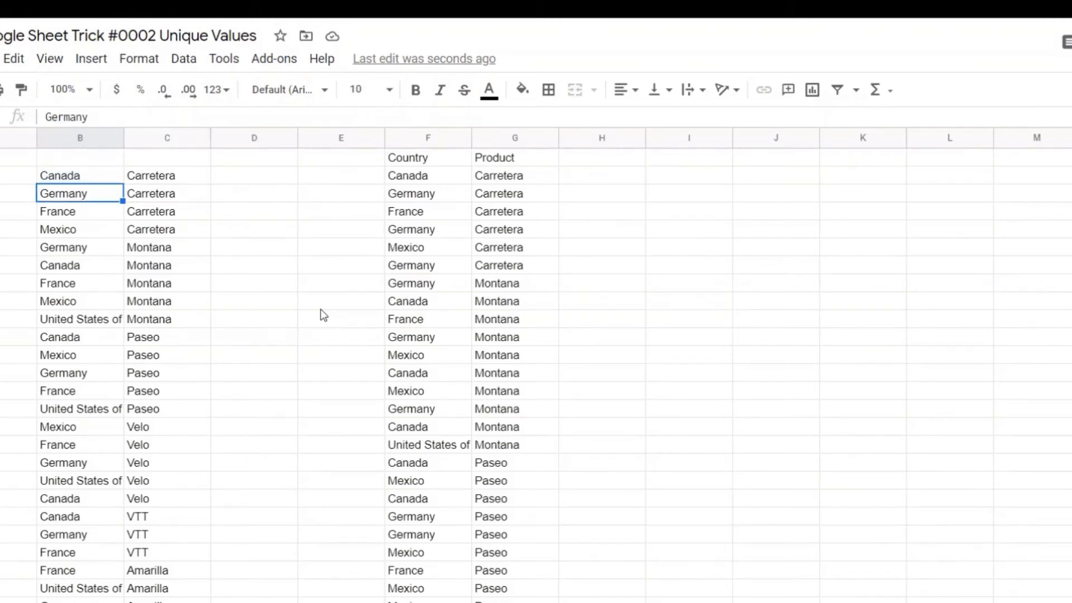
{"action": "key", "text": "shift+Right"}
{"action": "key", "text": "Down"}
{"action": "key", "text": "Down"}
{"action": "key", "text": "Down"}
{"action": "key", "text": "Down"}
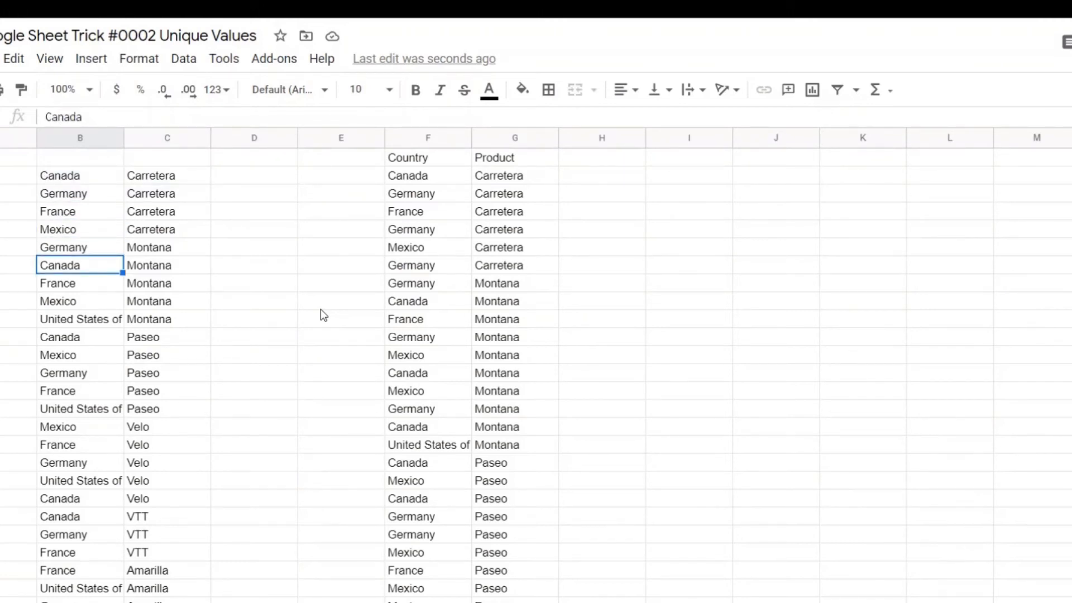
{"action": "key", "text": "Up"}
{"action": "key", "text": "Up"}
{"action": "key", "text": "Up"}
{"action": "key", "text": "Up"}
{"action": "key", "text": "Up"}
{"action": "key", "text": "Up"}
{"action": "key", "text": "Down"}
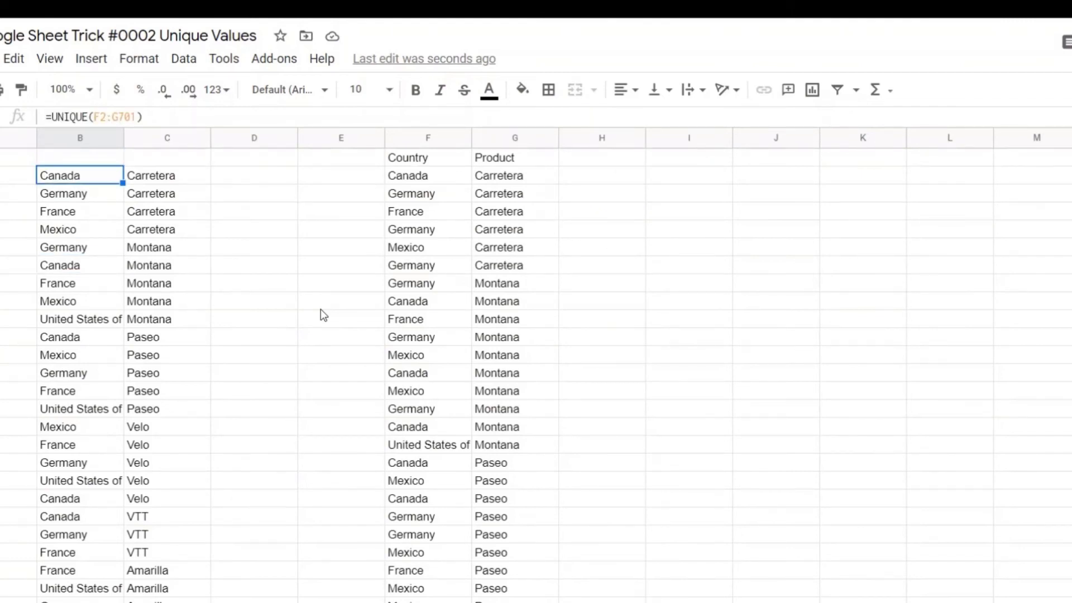
- Undo the recent edits back to the unique country list in B2:B6, before the text in C2 and the two-column formula
{"action": "key", "text": "ctrl+z"}
{"action": "key", "text": "ctrl+z"}
{"action": "key", "text": "ctrl+z"}
{"action": "key", "text": "ctrl+z"}
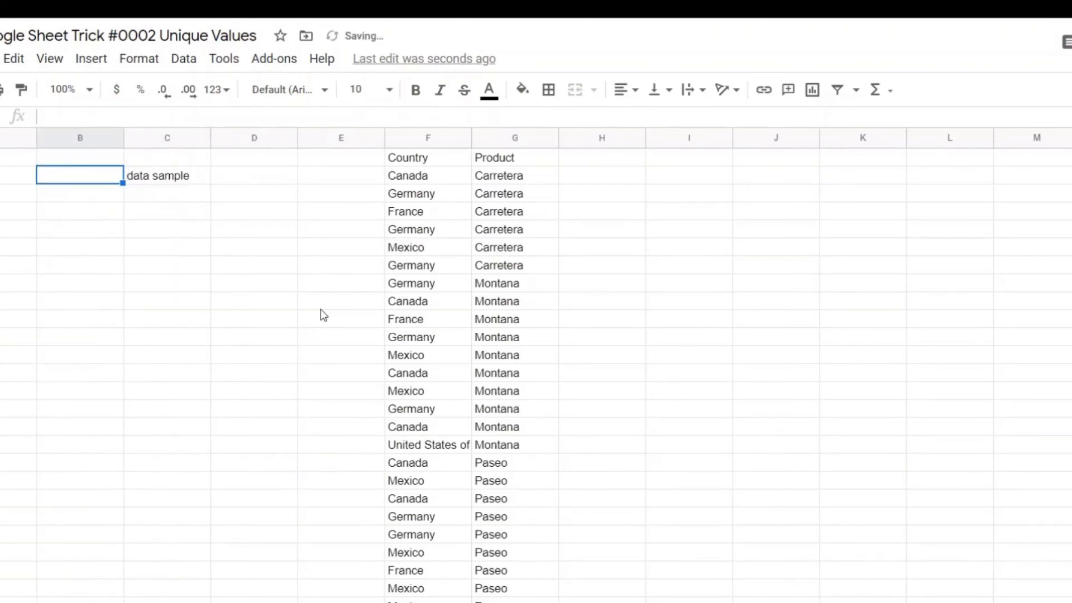
{"action": "key", "text": "ctrl+z"}
- Clear the restored unique country list in B2:B6, including its formula
{"action": "key", "text": "Down"}
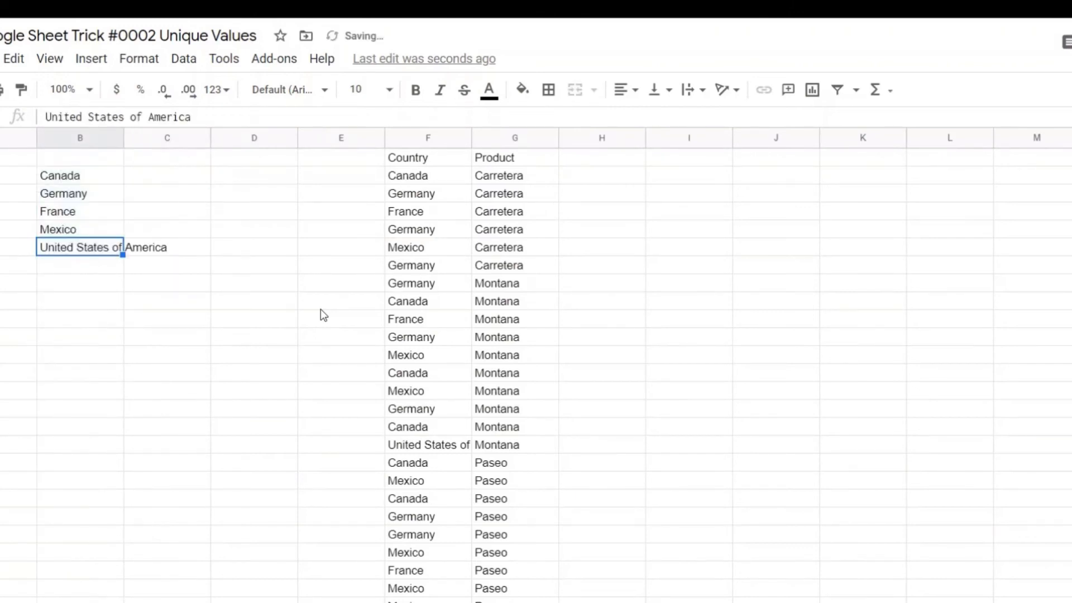
{"action": "key", "text": "Up"}
{"action": "key", "text": "Up"}
{"action": "key", "text": "Up"}
{"action": "key", "text": "ctrl+shift+Down"}
{"action": "key", "text": "Up"}
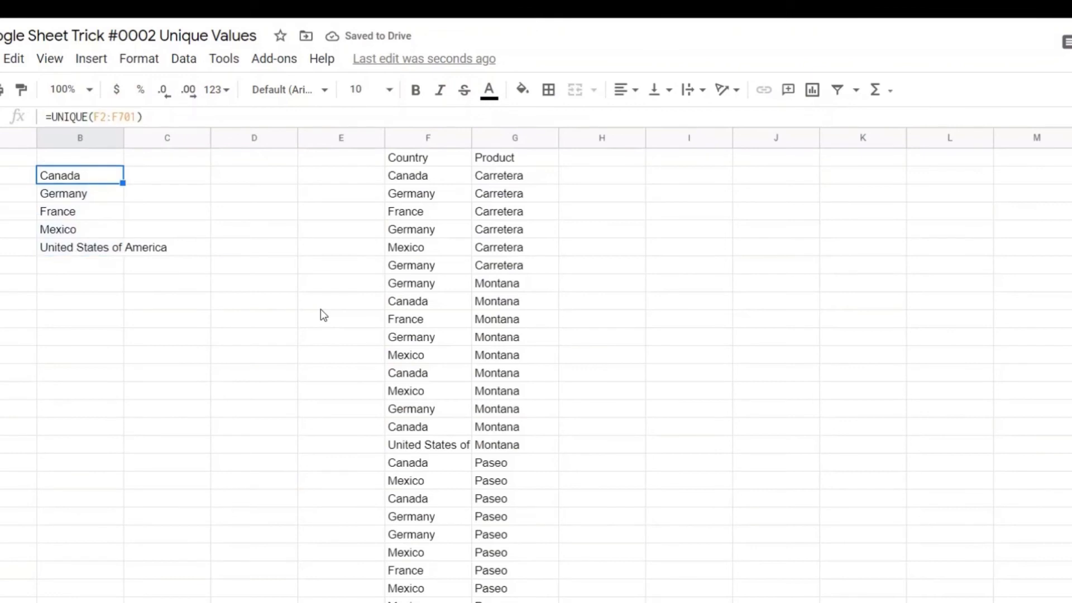
{"action": "key", "text": "ctrl+shift+Down"}
{"action": "key", "text": "Delete"}
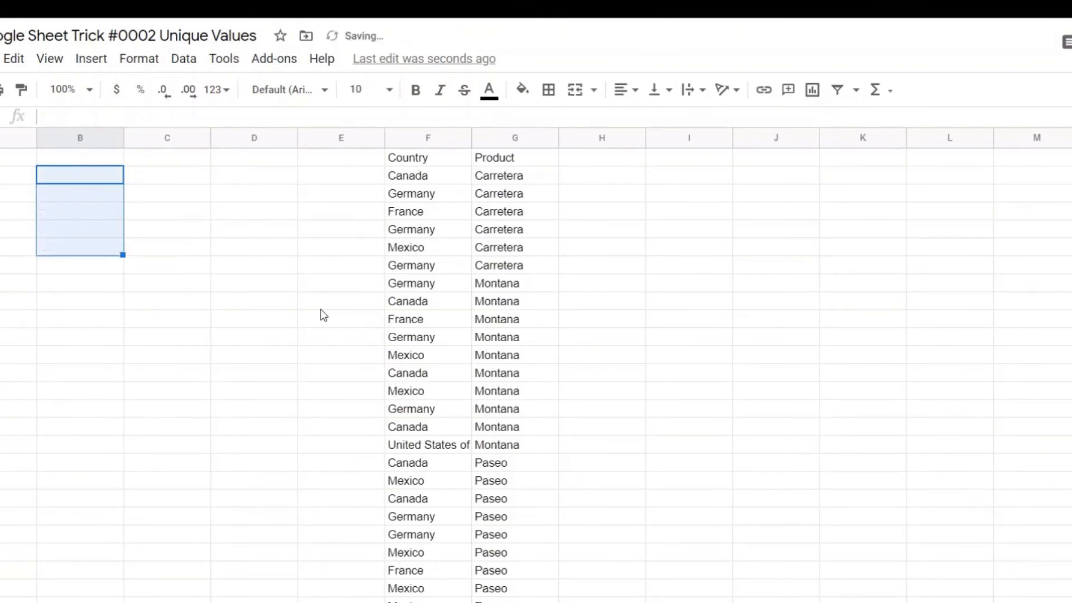
- Enter the text "data sample" in cell B3
{"action": "key", "text": "Down"}
{"action": "type", "text": "data s"}
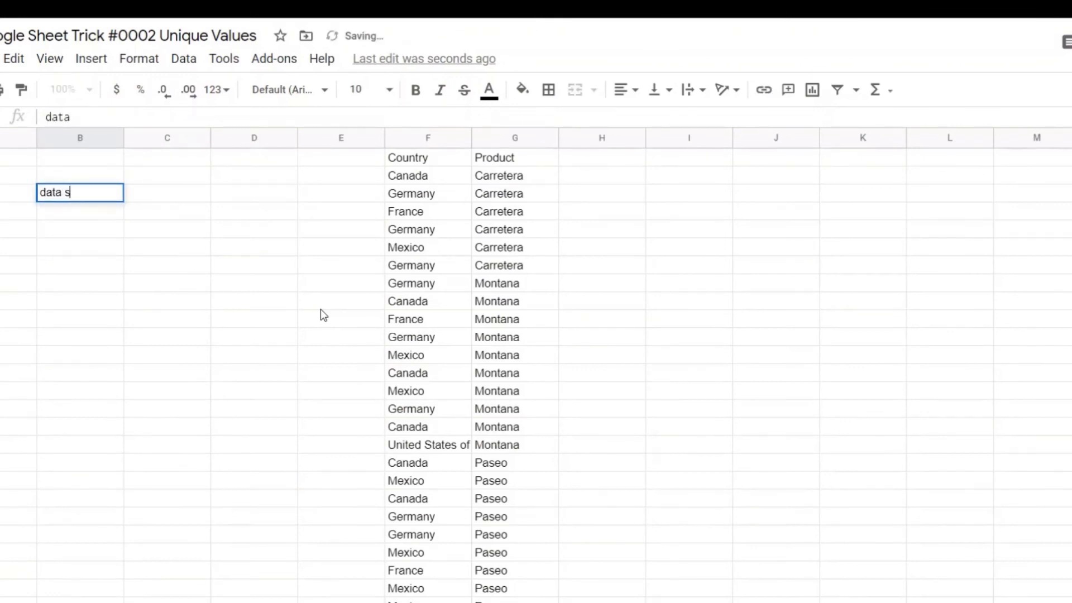
{"action": "type", "text": "ample"}
{"action": "key", "text": "Tab"}
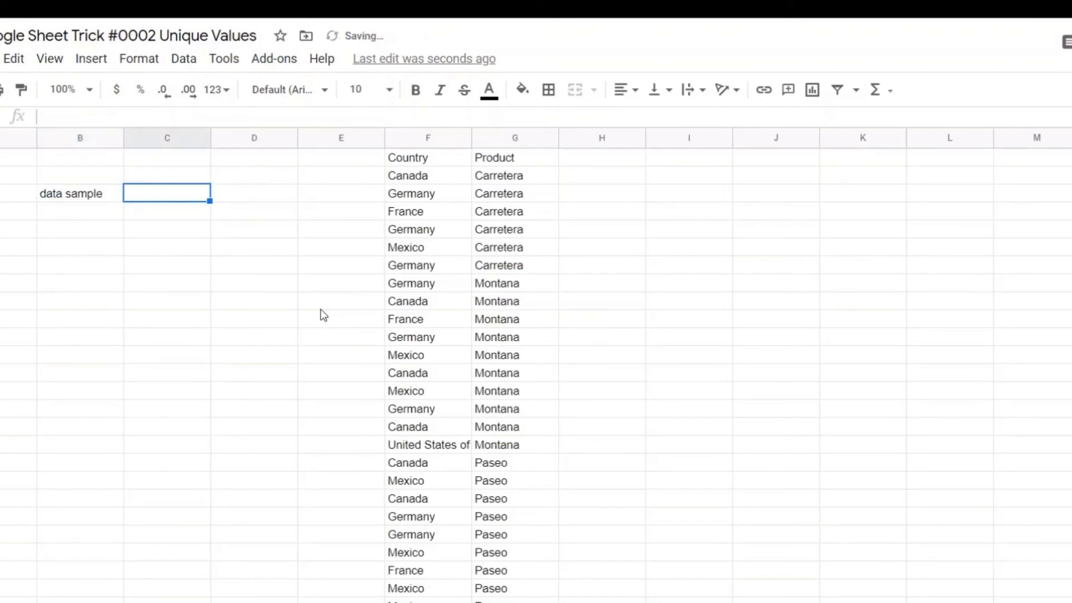
- Enter =UNIQUE(F2:F701) in cell B2 to list the distinct countries above the text in B3
{"action": "key", "text": "Left"}
{"action": "key", "text": "Up"}
{"action": "type", "text": "=UNIQUE("}
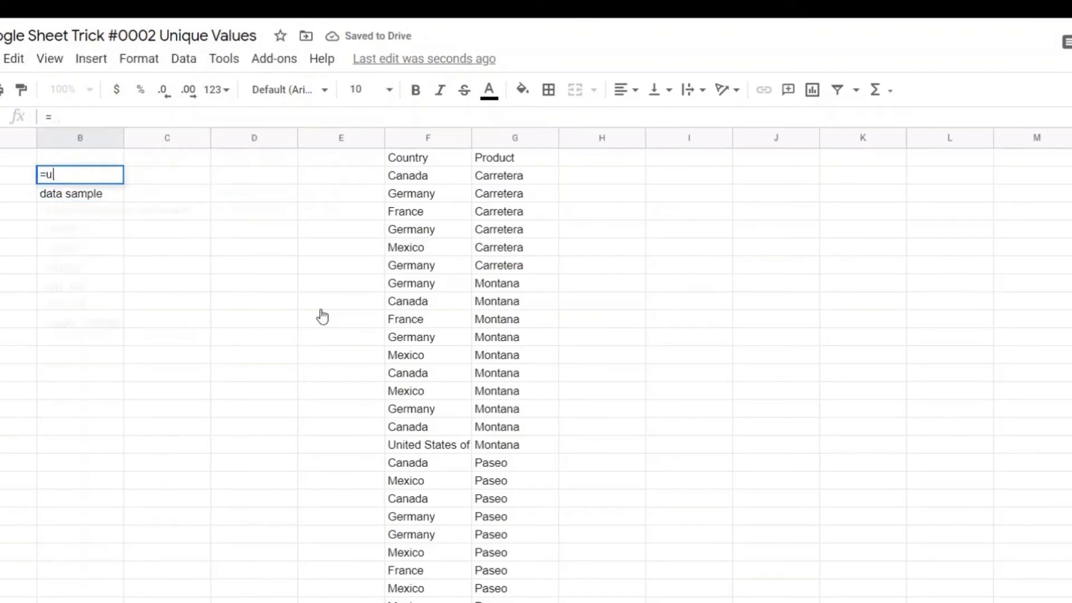
{"action": "key", "text": "Right"}
{"action": "key", "text": "Right"}
{"action": "key", "text": "Right"}
{"action": "key", "text": "Right"}
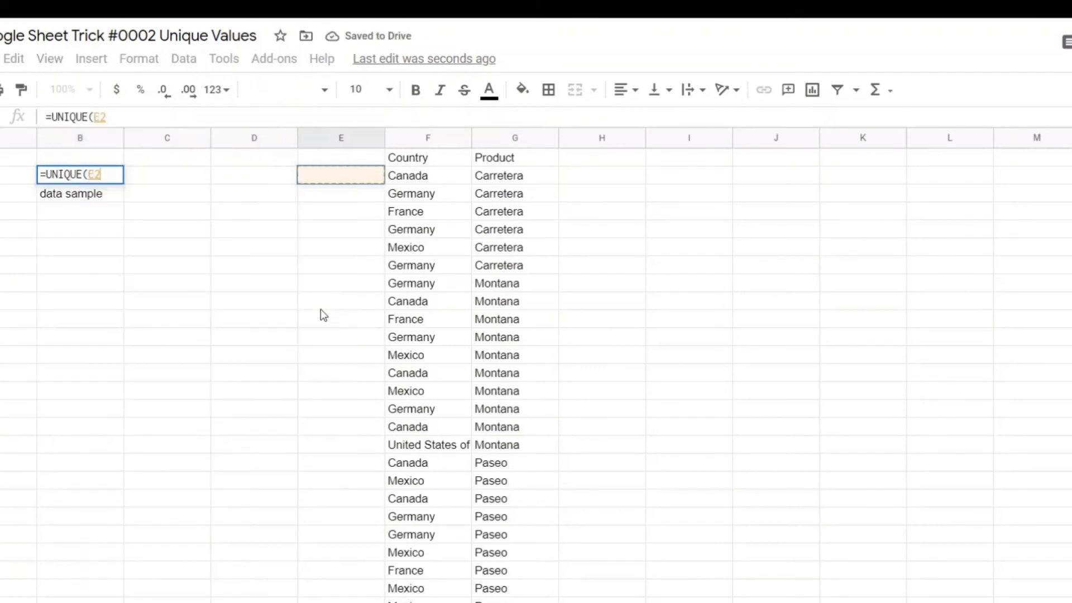
{"action": "key", "text": "ctrl+shift+Down"}
{"action": "type", "text": ")"}
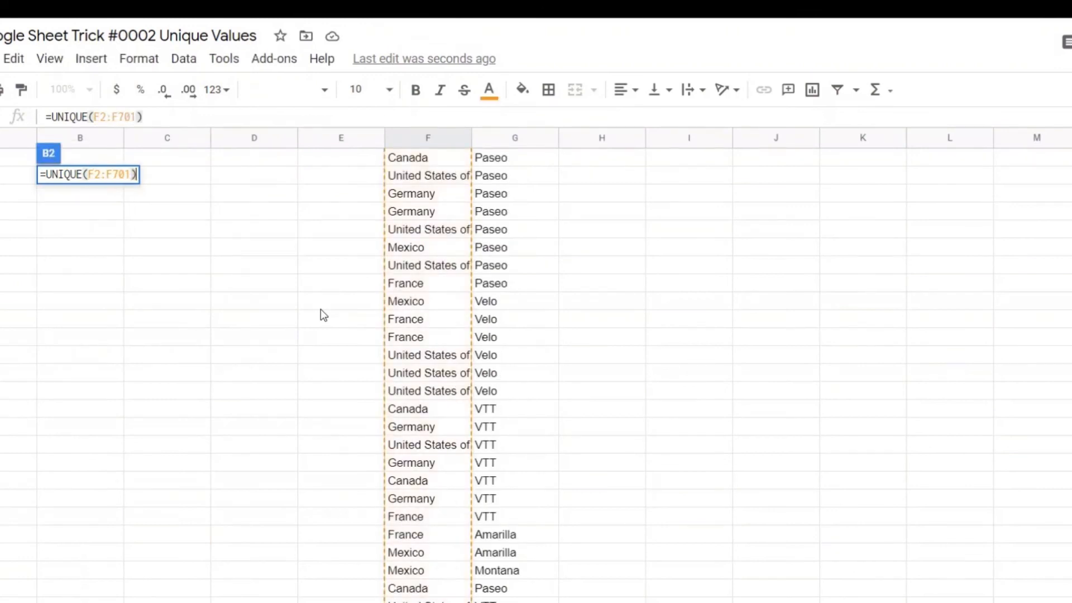
{"action": "key", "text": "Return"}
- Inspect the error details of cell B2 and the cells below it that the unique list needs
{"action": "key", "text": "Up"}
{"action": "key", "text": "Up"}
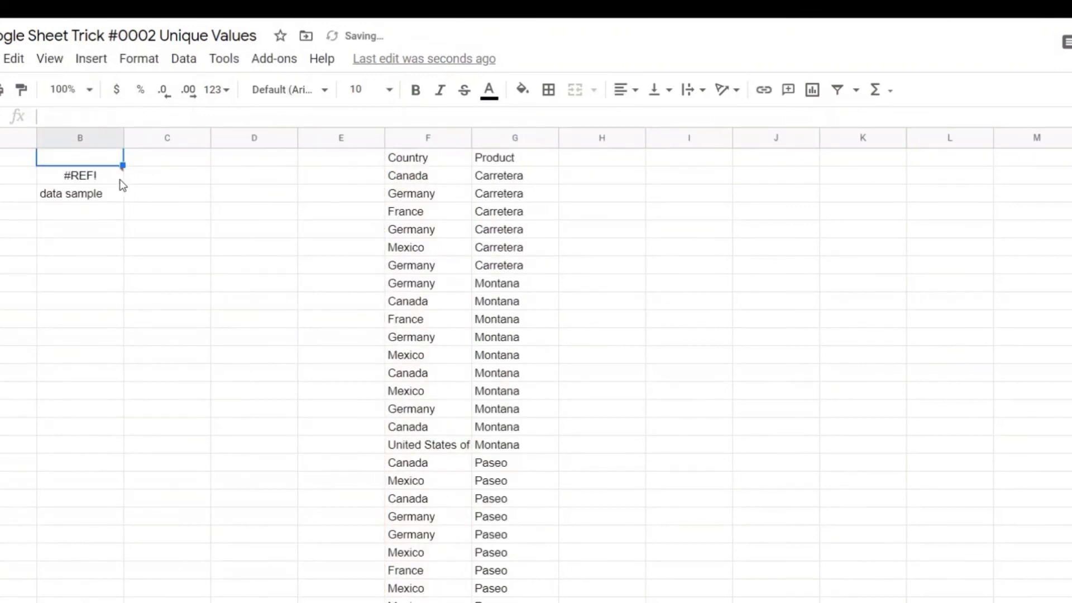
{"action": "left_click", "coordinate": [90, 196]}
{"action": "left_click", "coordinate": [88, 179]}
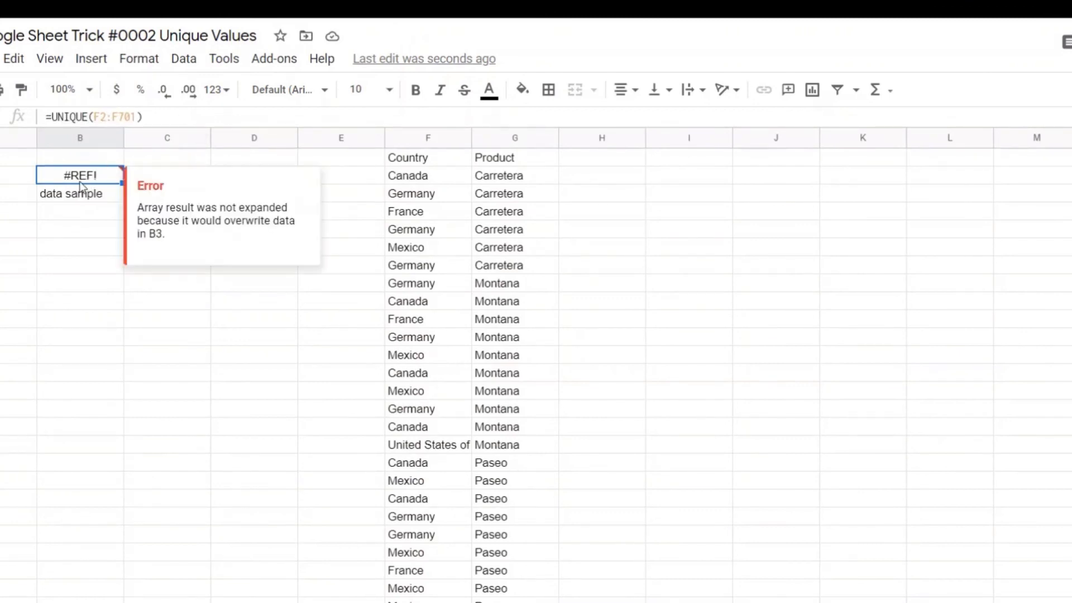
{"action": "left_click", "coordinate": [78, 281], "text": "shift"}
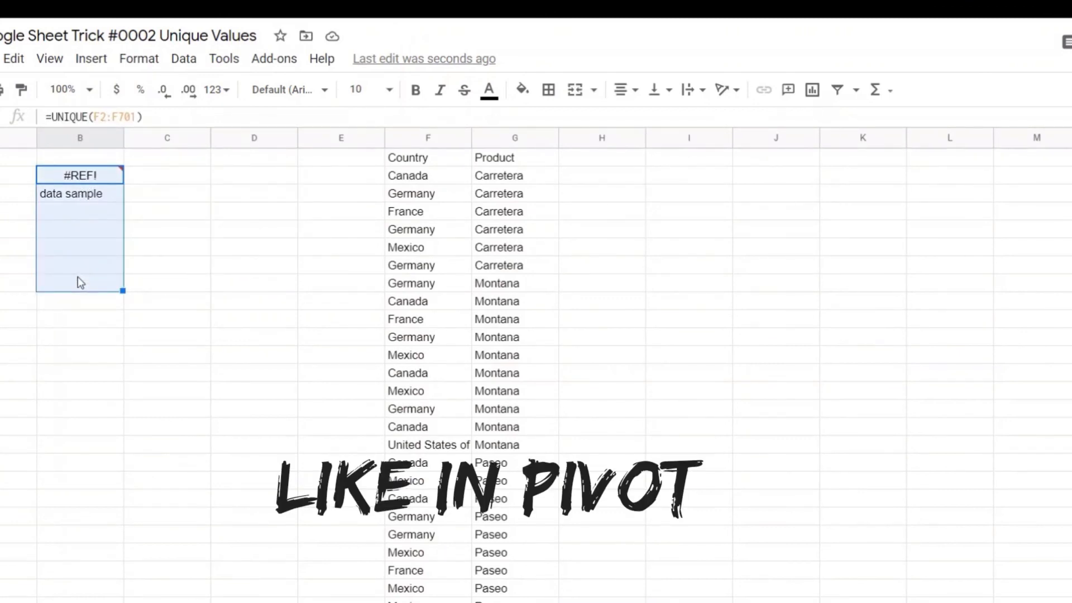
{"action": "key", "text": "shift+Down"}
{"action": "key", "text": "shift+Down"}
{"action": "key", "text": "shift+Down"}
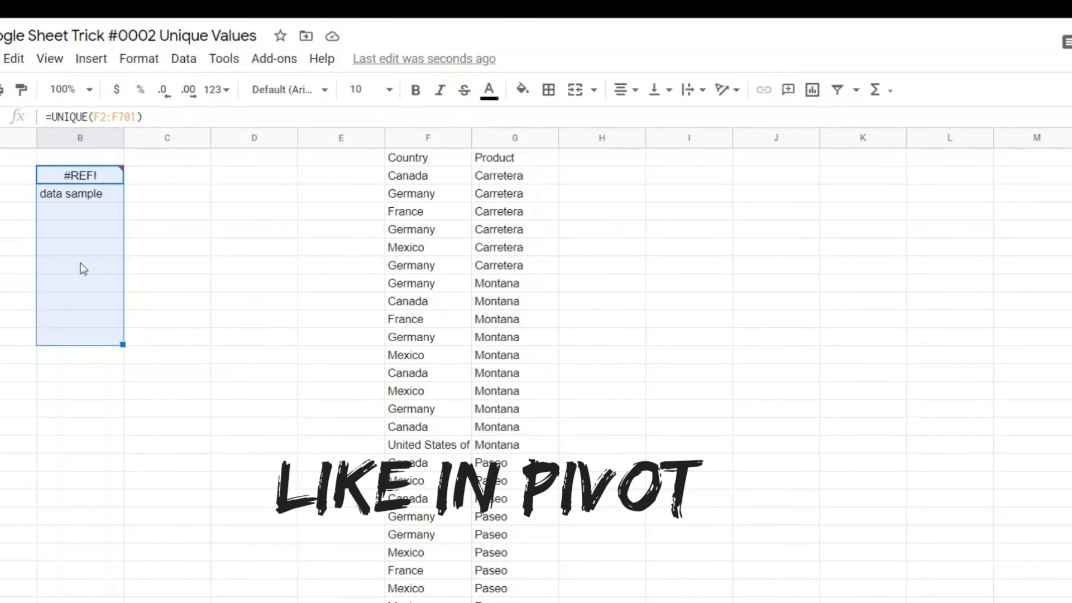
- Clear the text from cell B3 so the unique country list can expand downward
{"action": "left_click", "coordinate": [82, 200]}
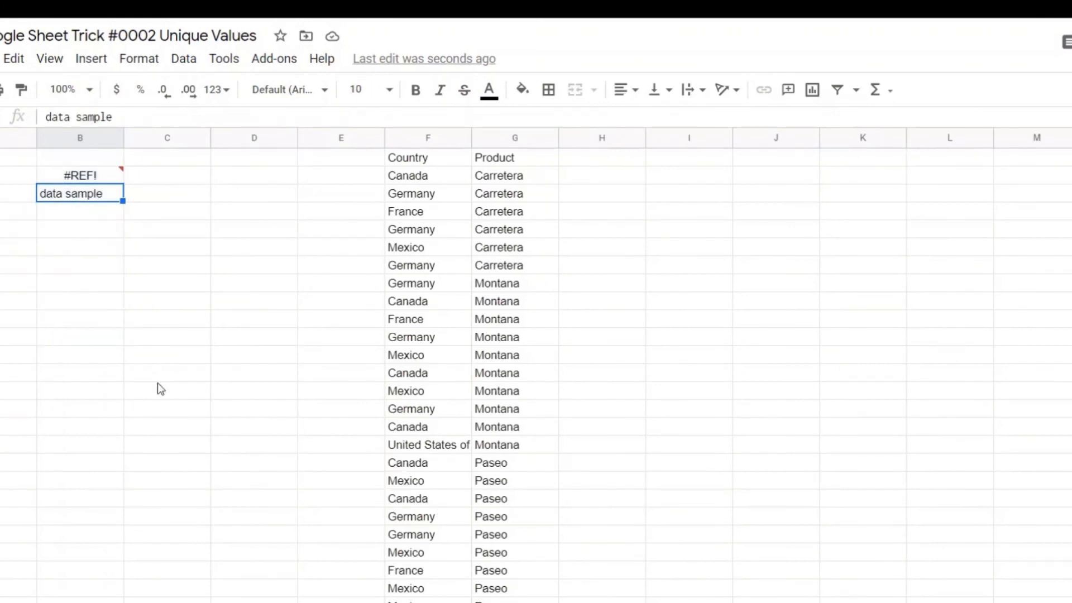
{"action": "key", "text": "Delete"}
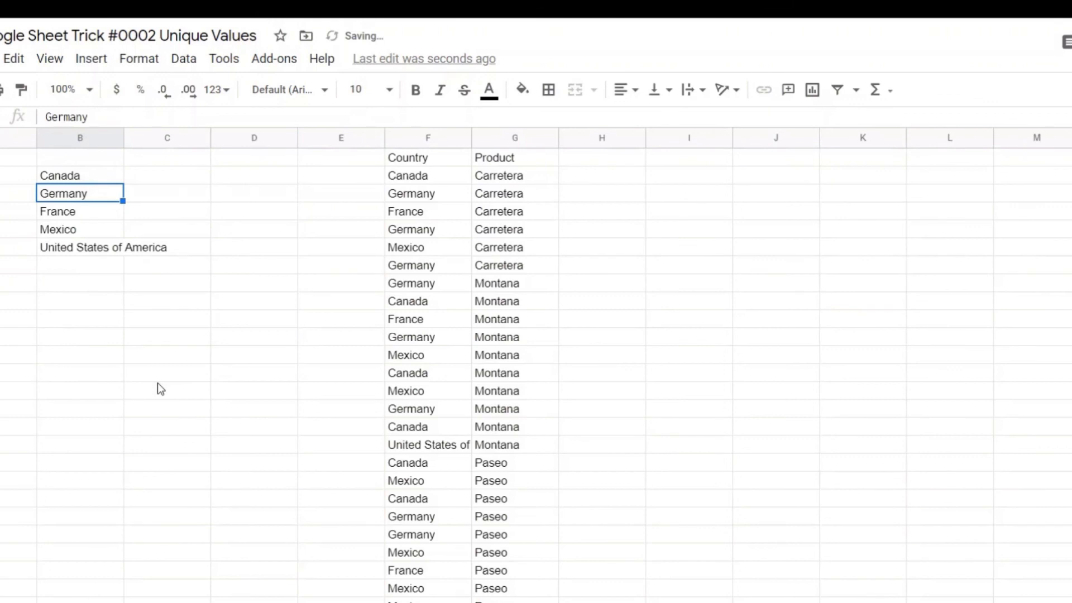